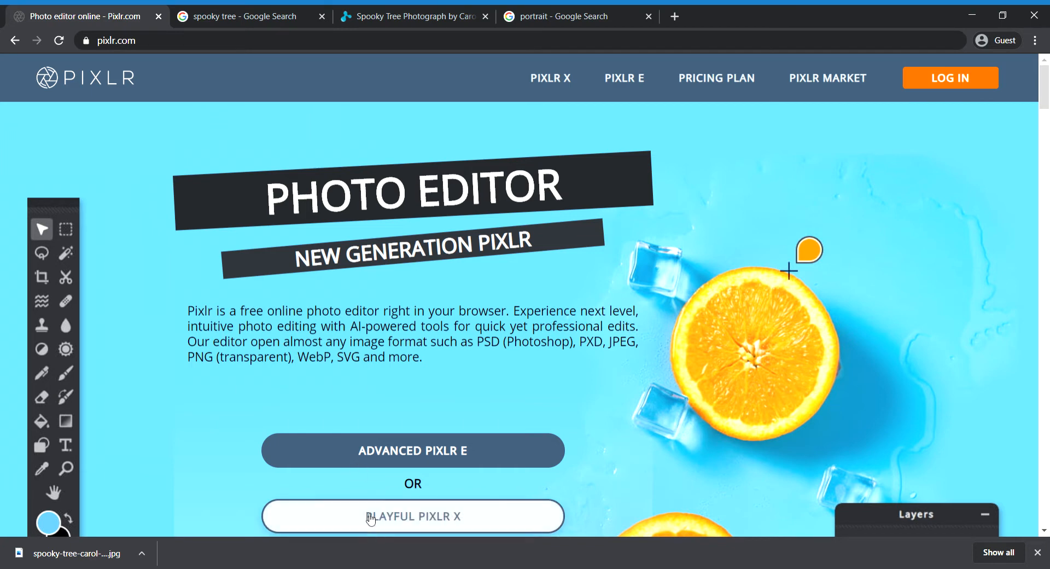
# Step: Launch Pixlr X and open the recent spooky-tree portrait document from the history
pyautogui.click(410, 526)
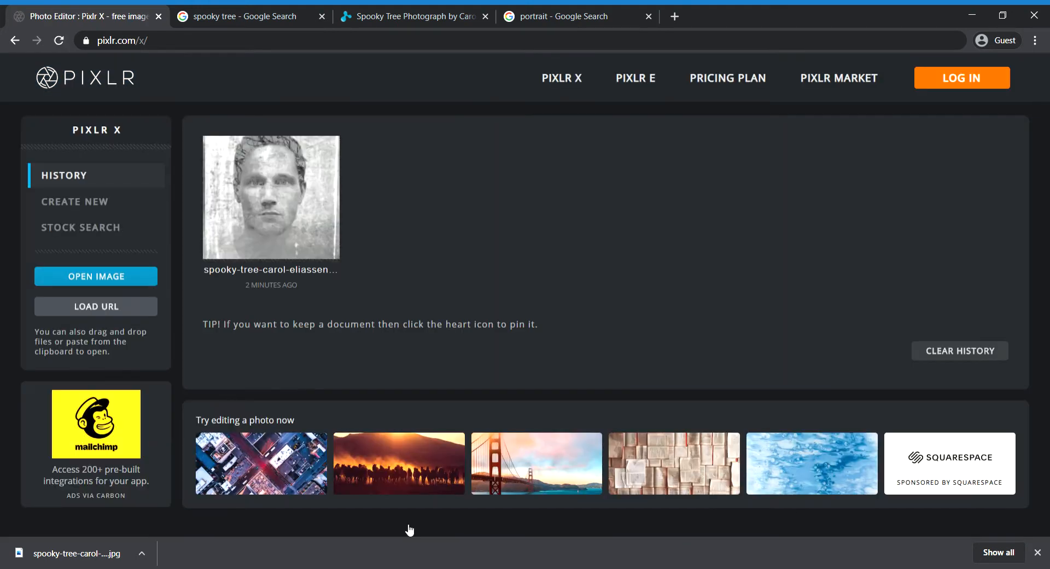
pyautogui.moveTo(272, 155)
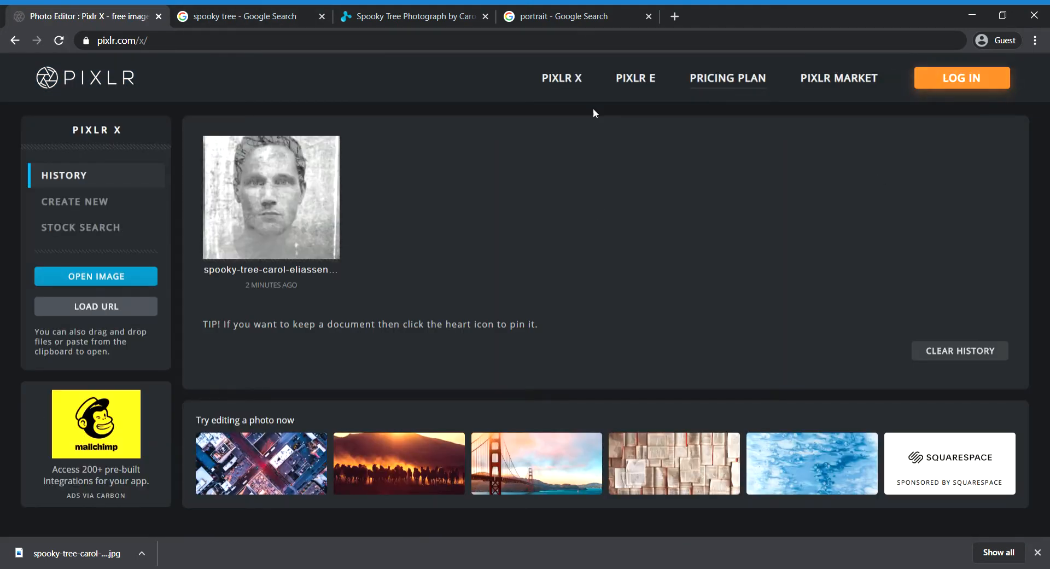
pyautogui.moveTo(297, 205)
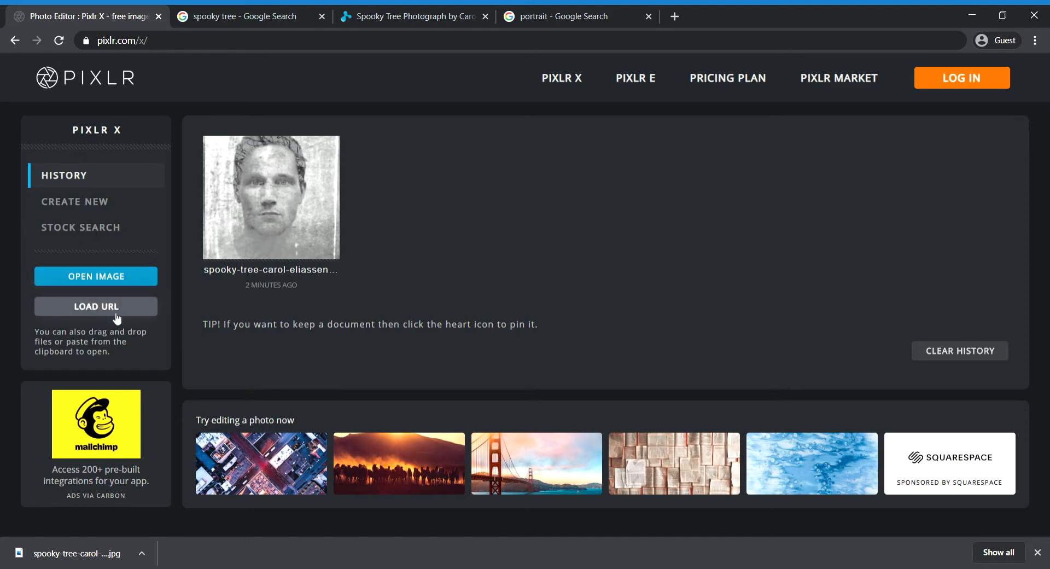
pyautogui.click(290, 185)
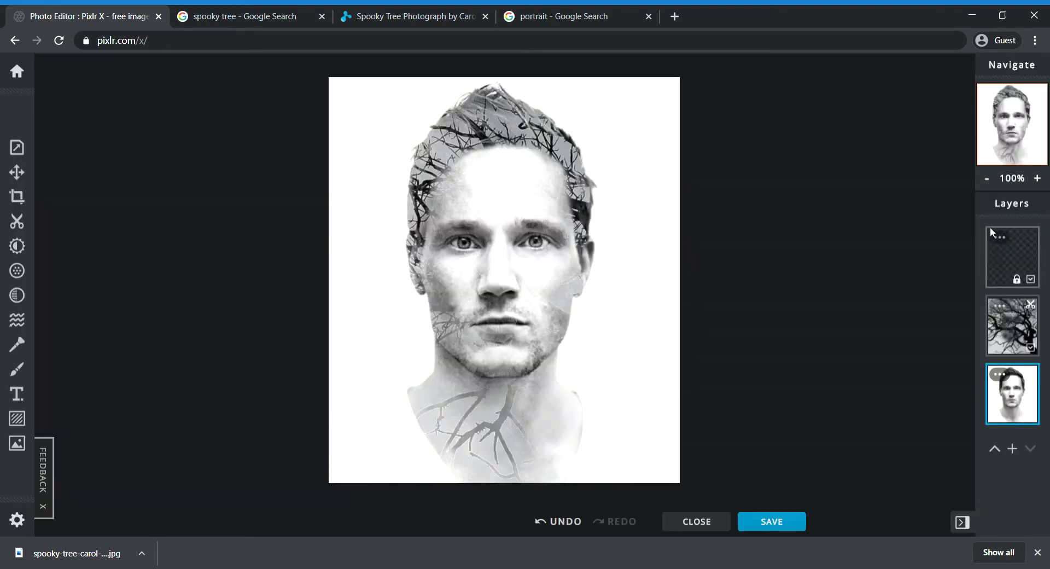
# Step: View the settings of the locked topmost layer with Screen blend mode, and delete that layer
pyautogui.click(999, 237)
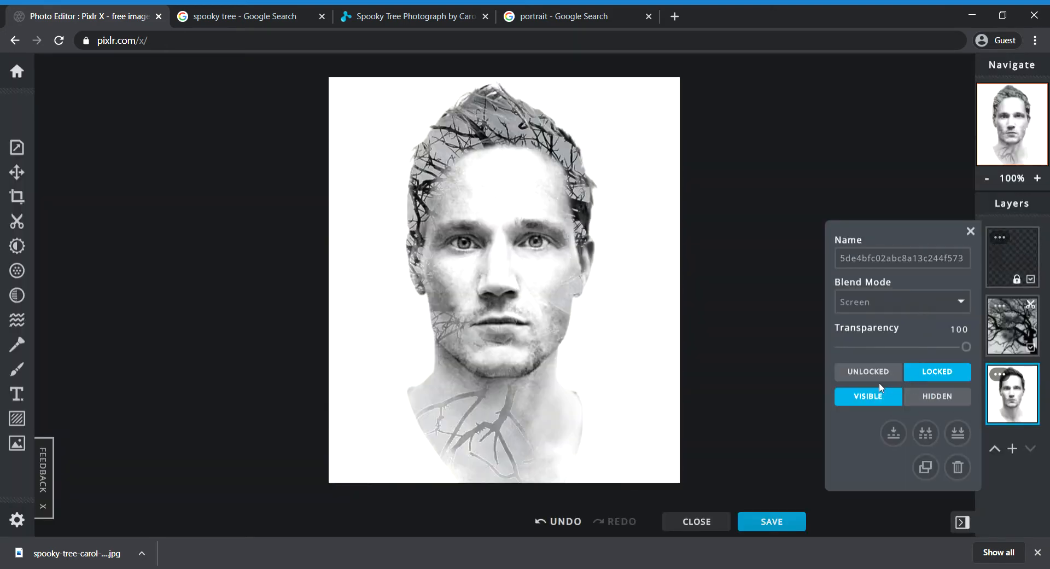
pyautogui.click(1017, 251)
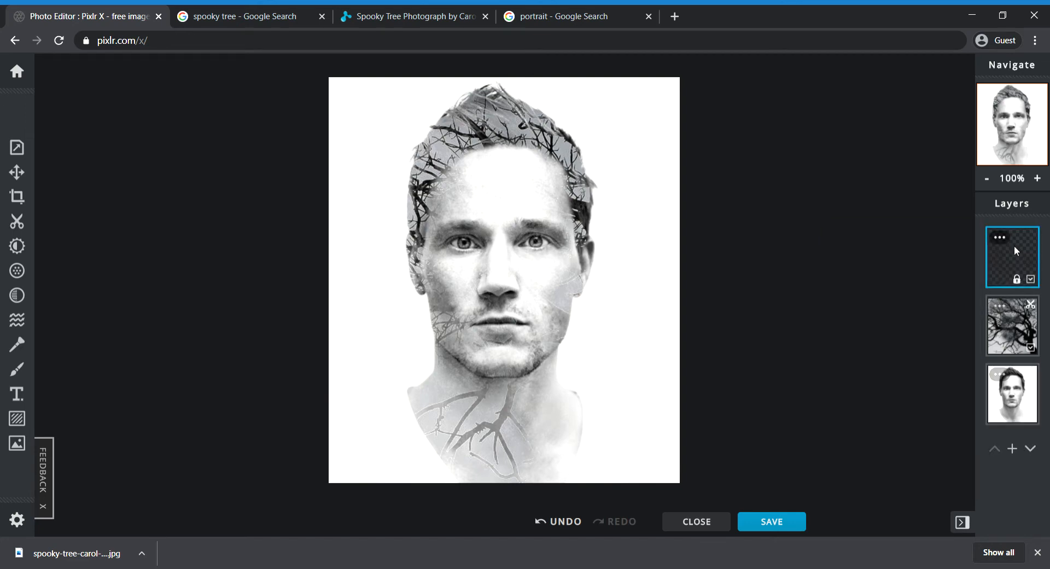
pyautogui.press('Delete')
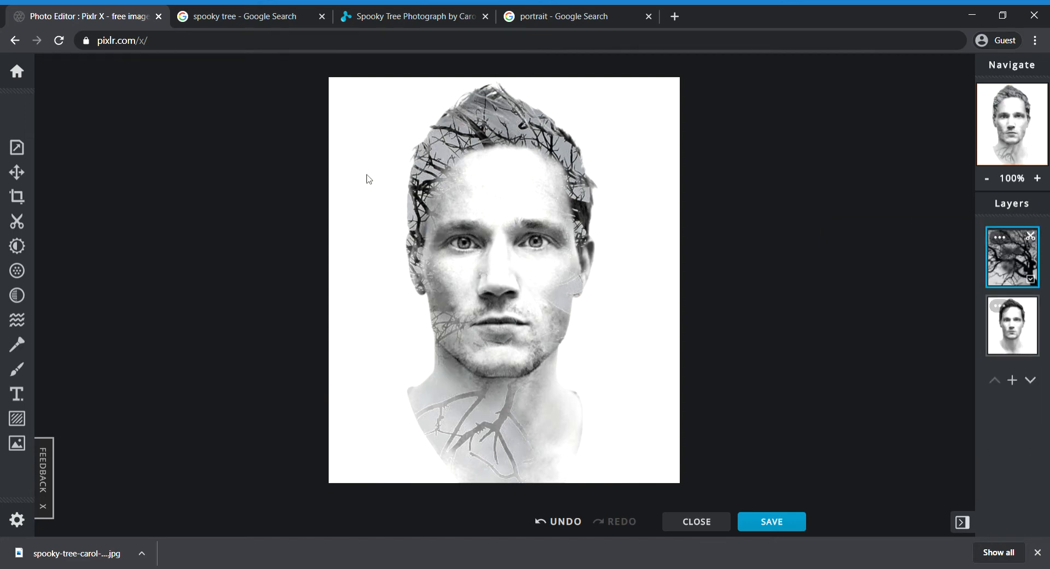
# Step: Return to the start page and open the dialog for loading an image from a URL
pyautogui.click(11, 70)
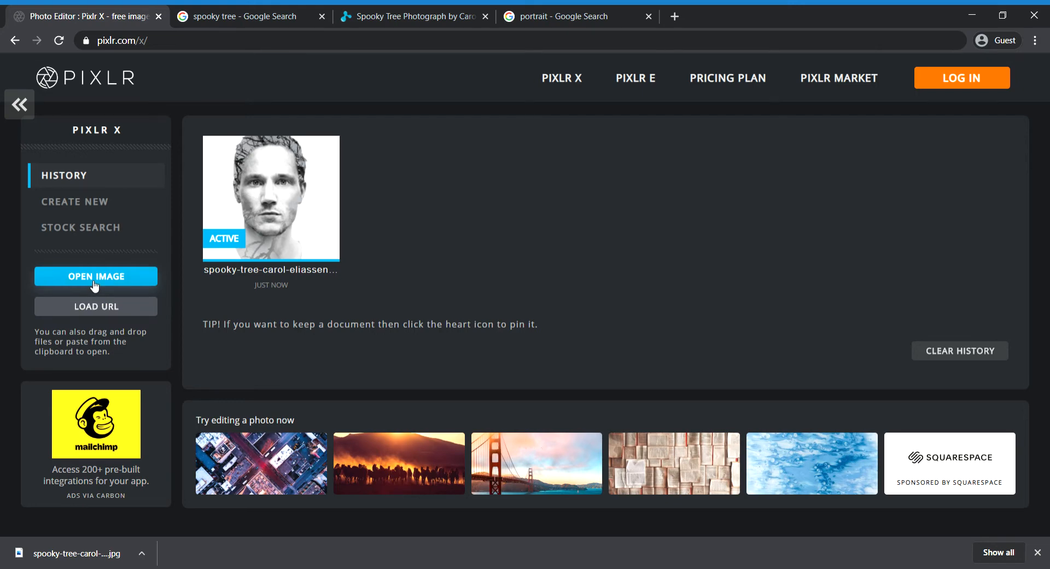
pyautogui.click(103, 315)
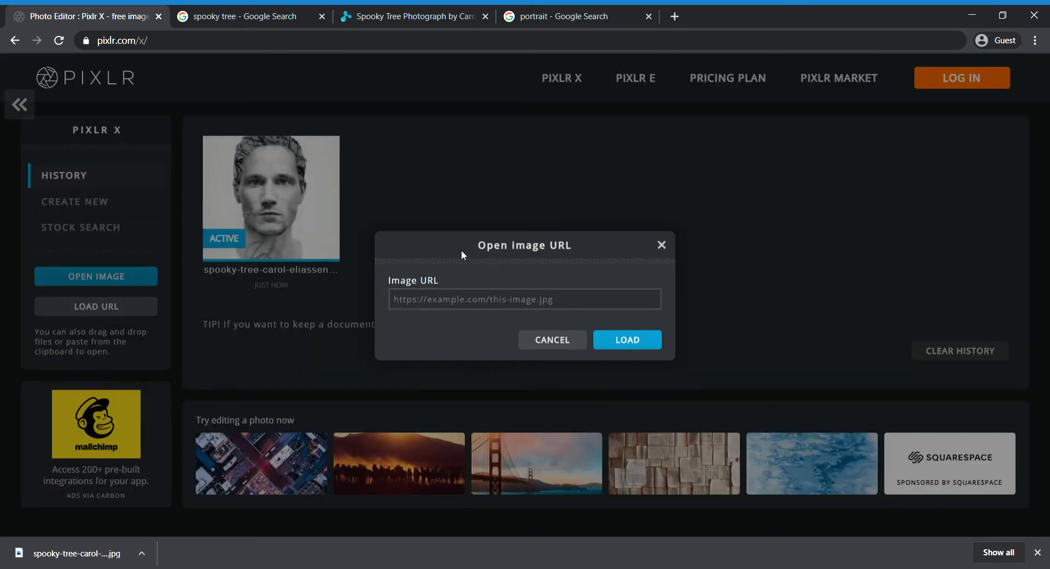
# Step: Switch to the "spooky tree" Google image search and look through the results and the previewed Fine Art America photo
pyautogui.click(274, 15)
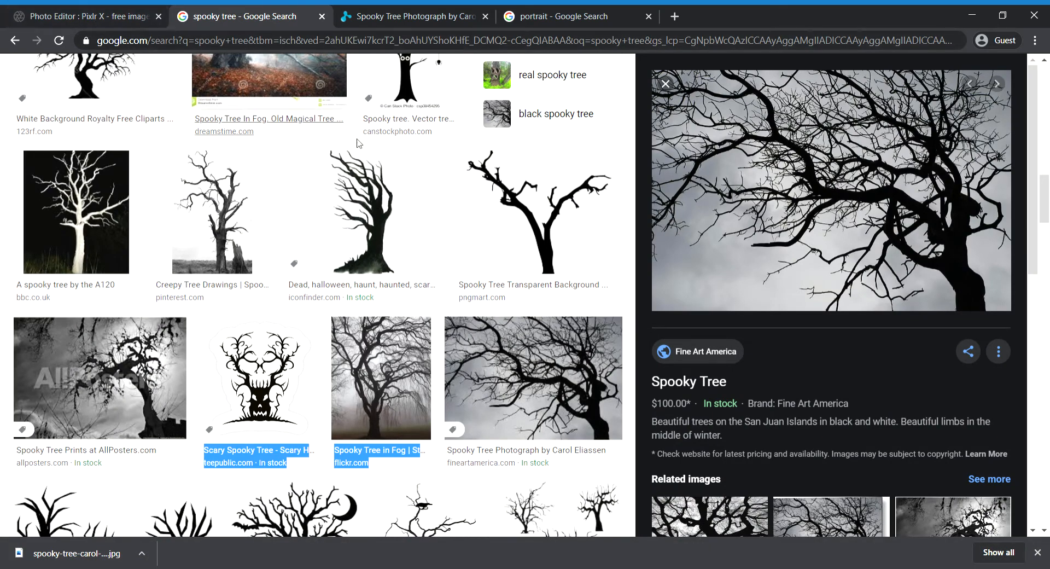
pyautogui.scroll(8, 387, 297)
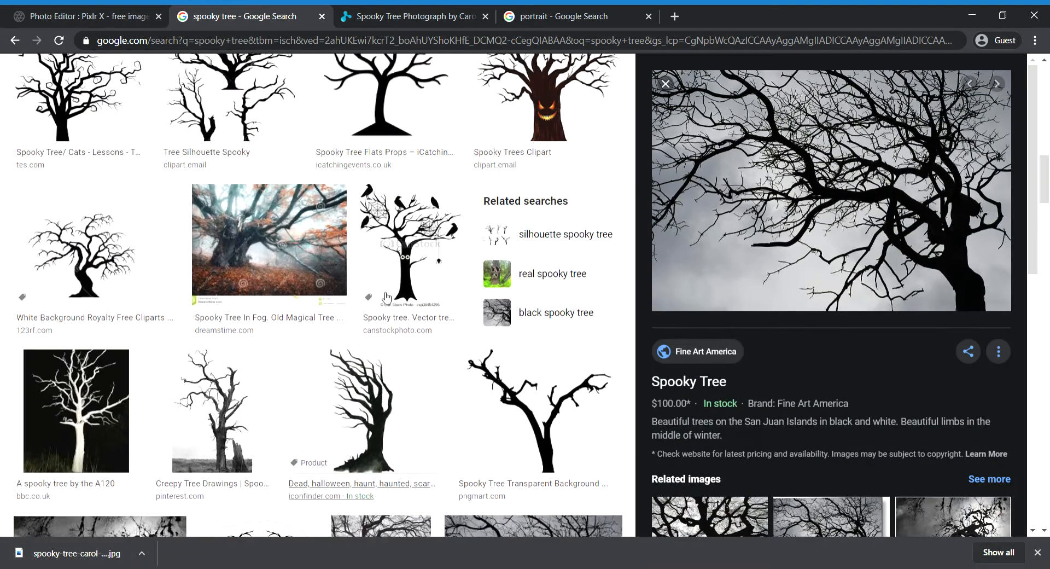
pyautogui.scroll(10, 387, 296)
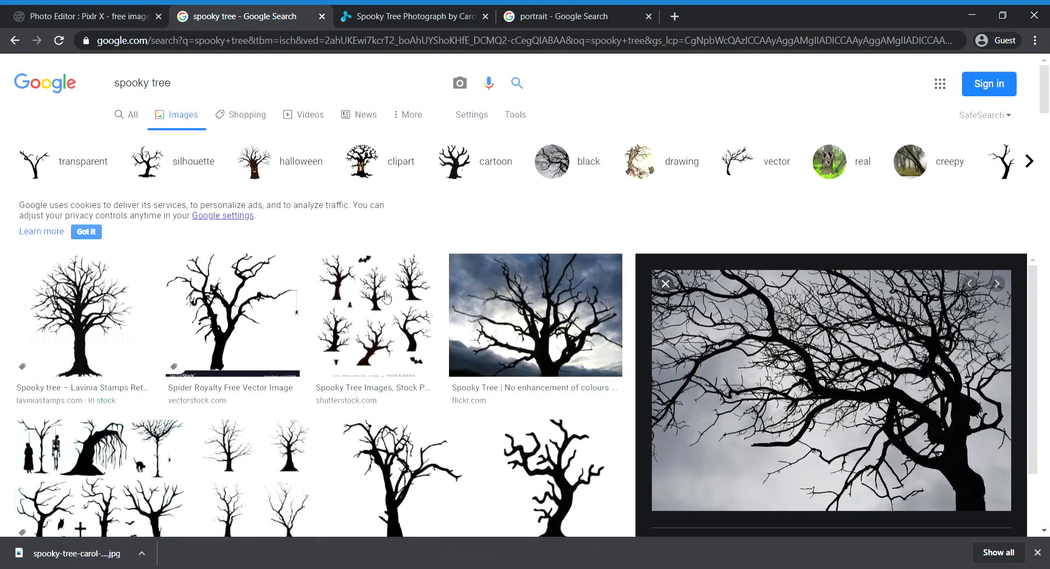
pyautogui.scroll(-2, 386, 296)
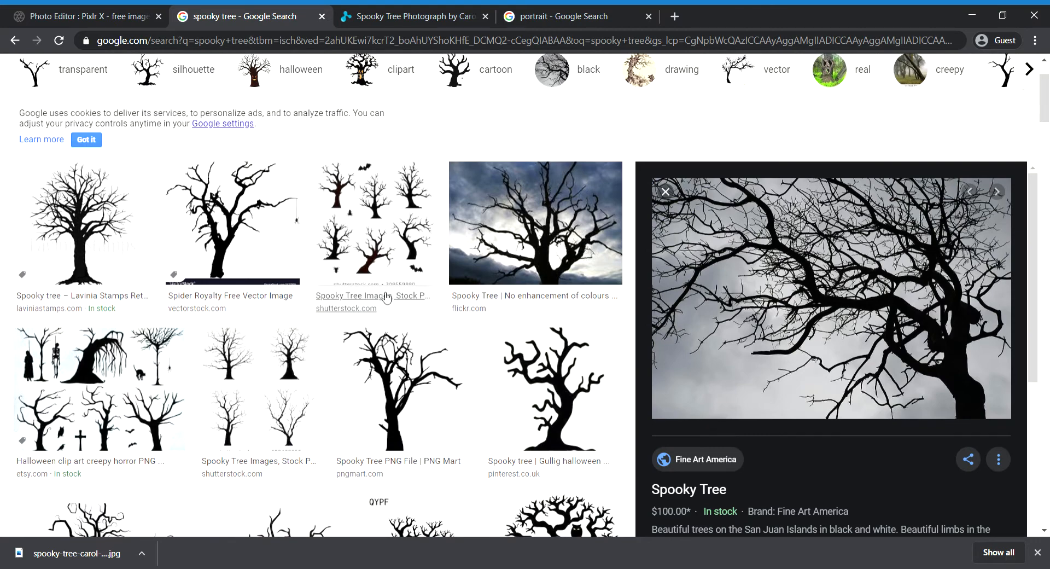
pyautogui.scroll(-4, 387, 297)
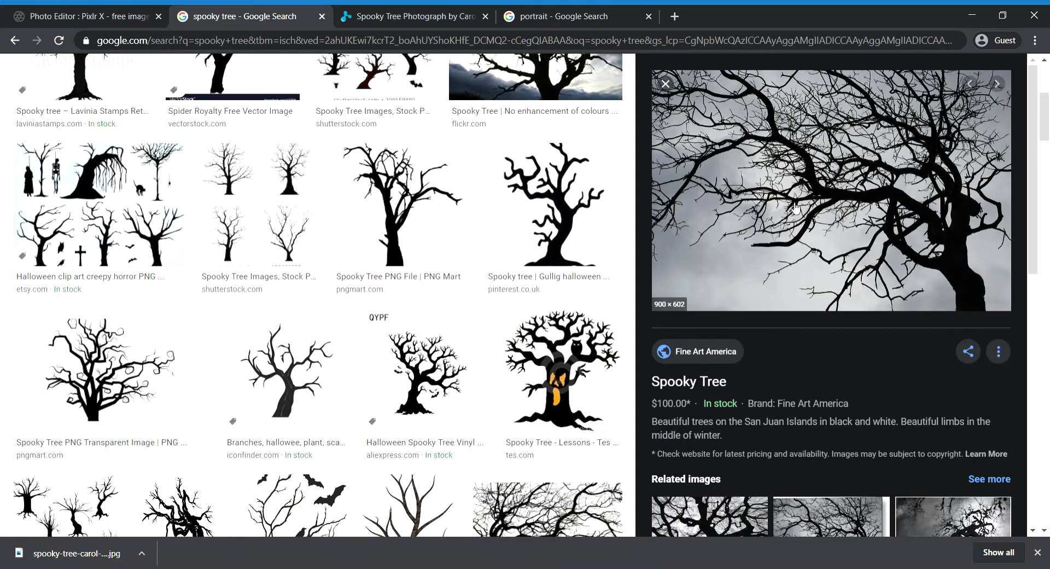
pyautogui.scroll(2, 792, 205)
pyautogui.scroll(2, 794, 207)
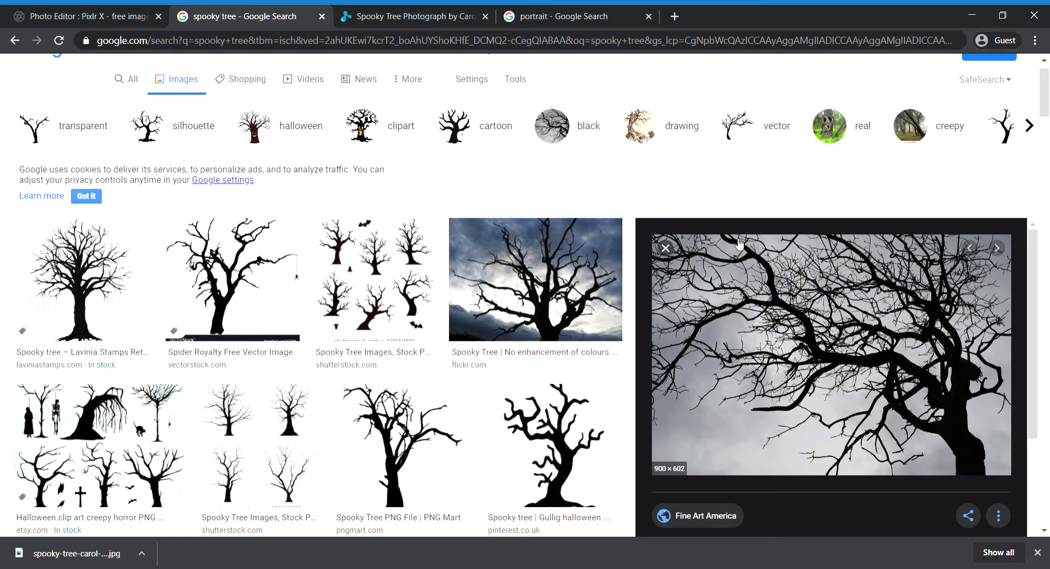
# Step: Open the source page of the previewed Fine Art America Spooky Tree photo and return to the image results
pyautogui.click(760, 332)
pyautogui.click(246, 13)
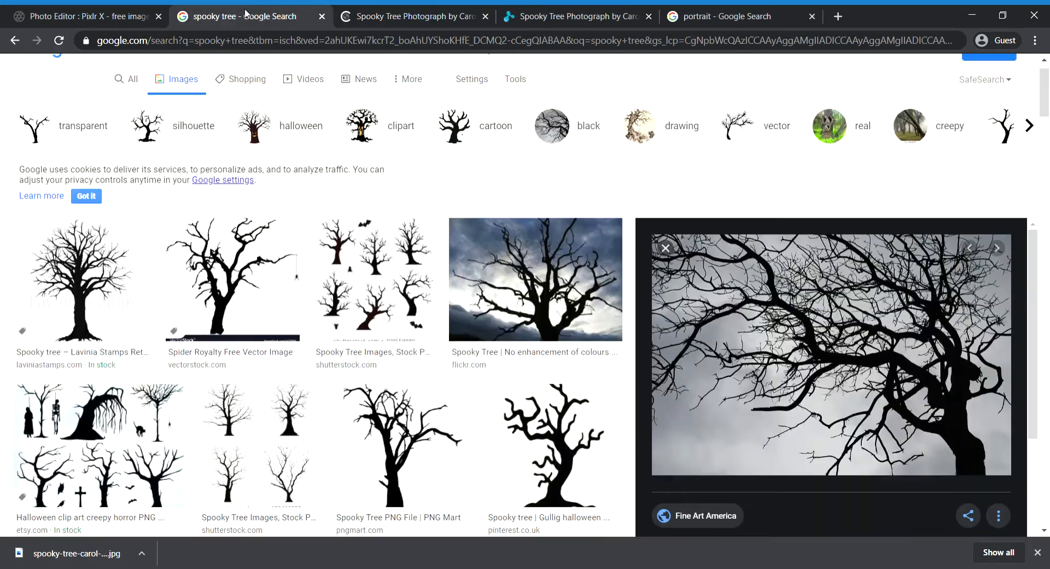
pyautogui.click(817, 336)
pyautogui.hotkey('ctrl', 'shift', 'Tab')
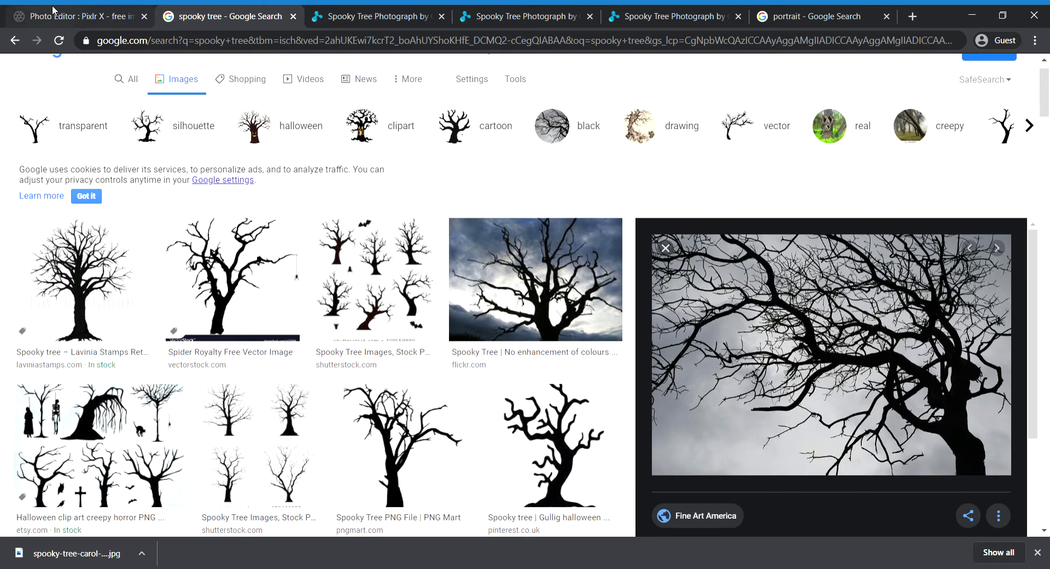
# Step: Switch to Pixlr X, paste the spooky tree image's address as the image URL, and load it as a new document
pyautogui.click(56, 18)
pyautogui.click(395, 298)
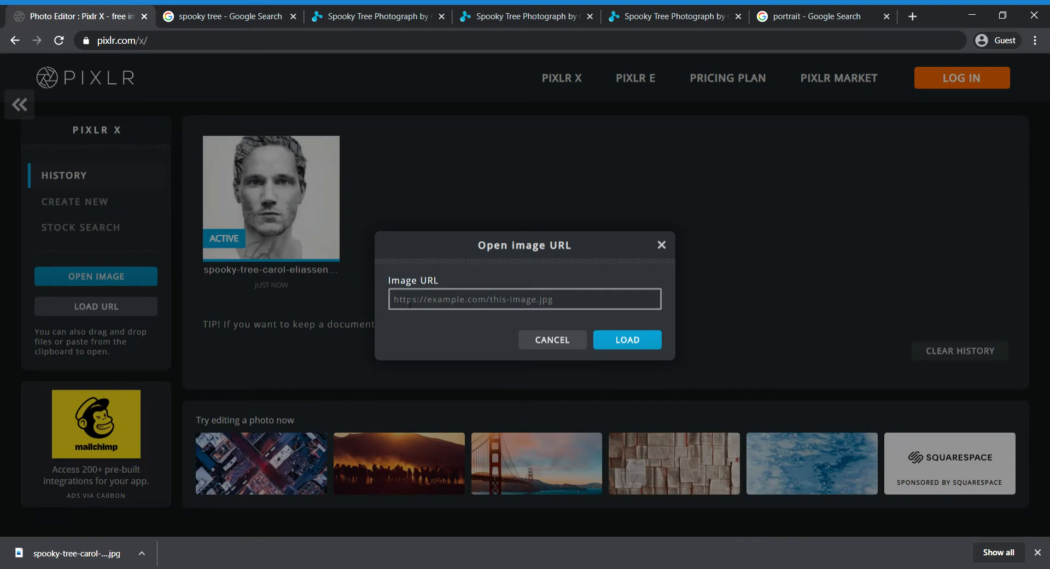
pyautogui.hotkey('ctrl', 'v')
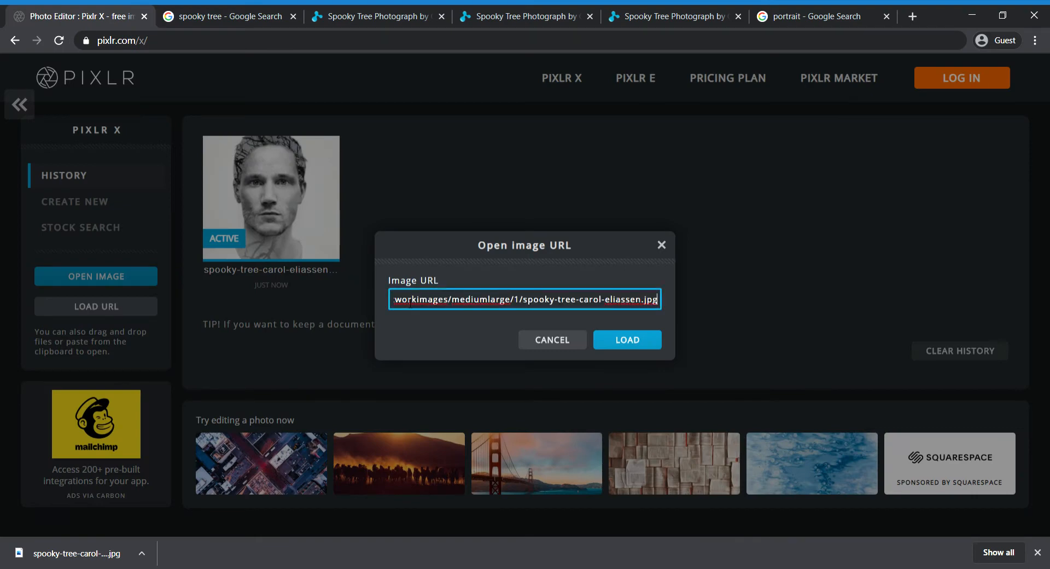
pyautogui.click(619, 341)
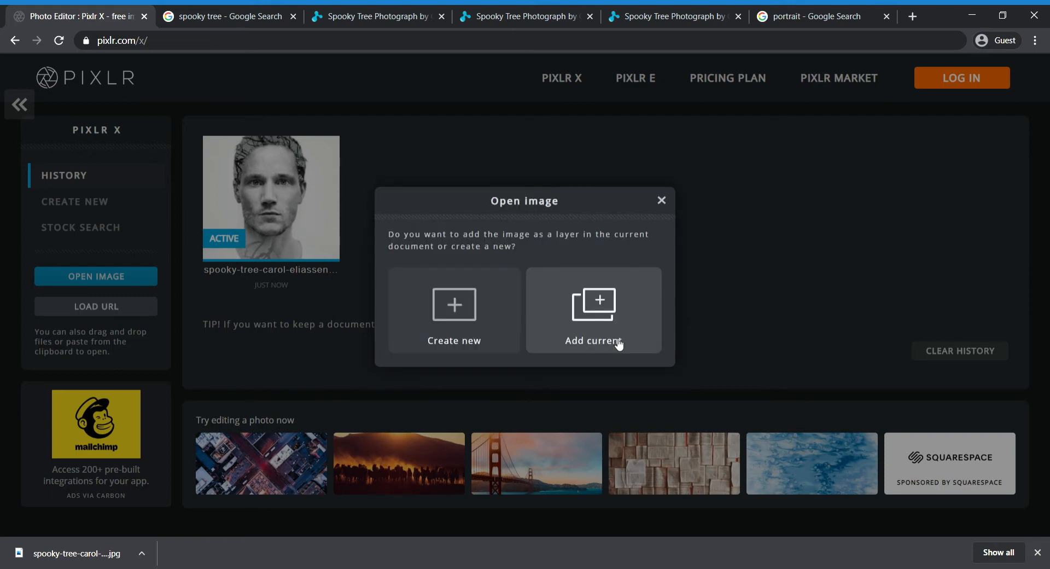
pyautogui.click(461, 300)
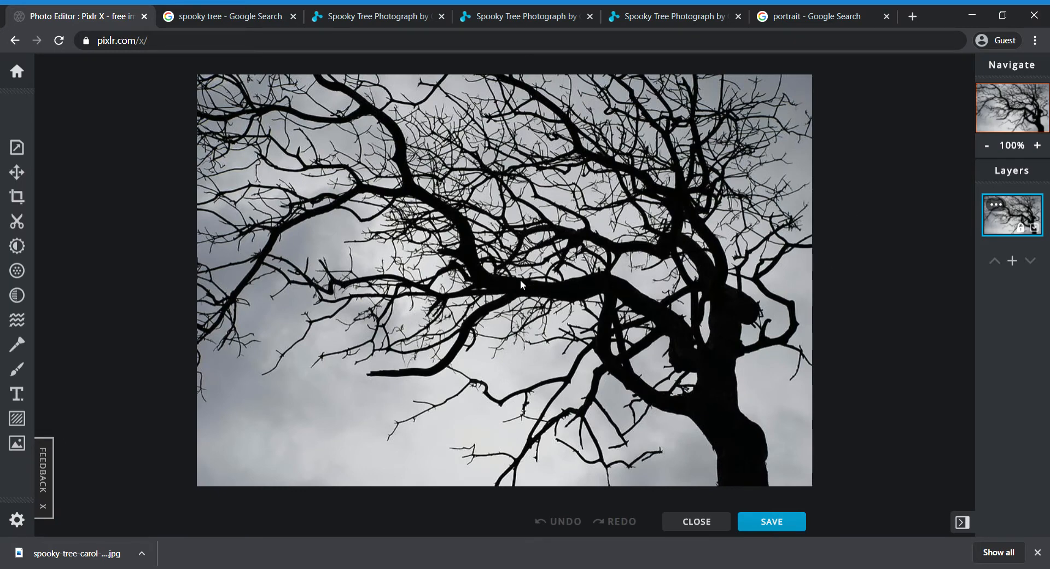
# Step: Switch to the "portrait" Google image search and browse the results for a black-and-white male portrait on a white background
pyautogui.click(510, 17)
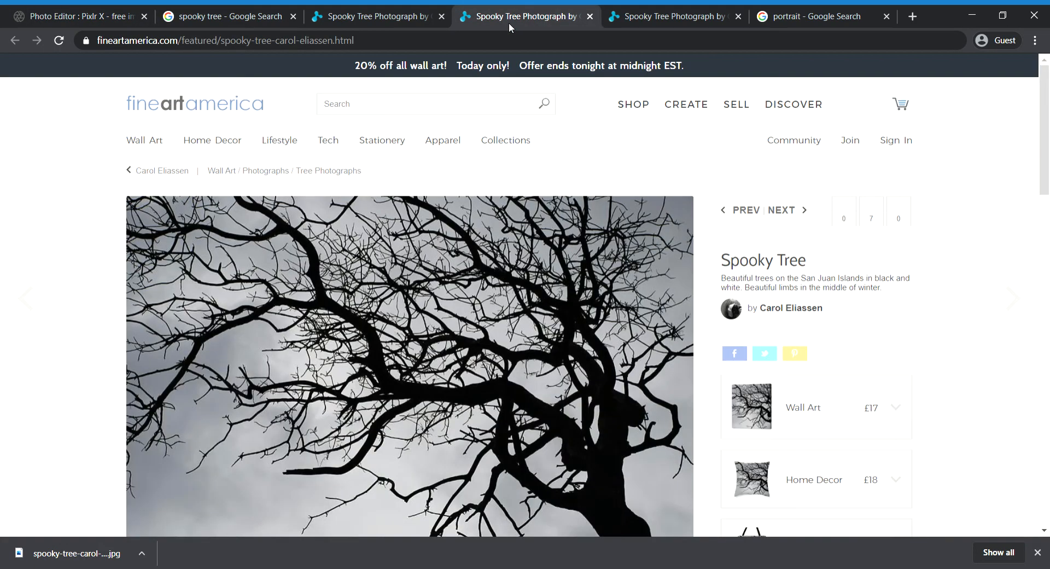
pyautogui.click(809, 17)
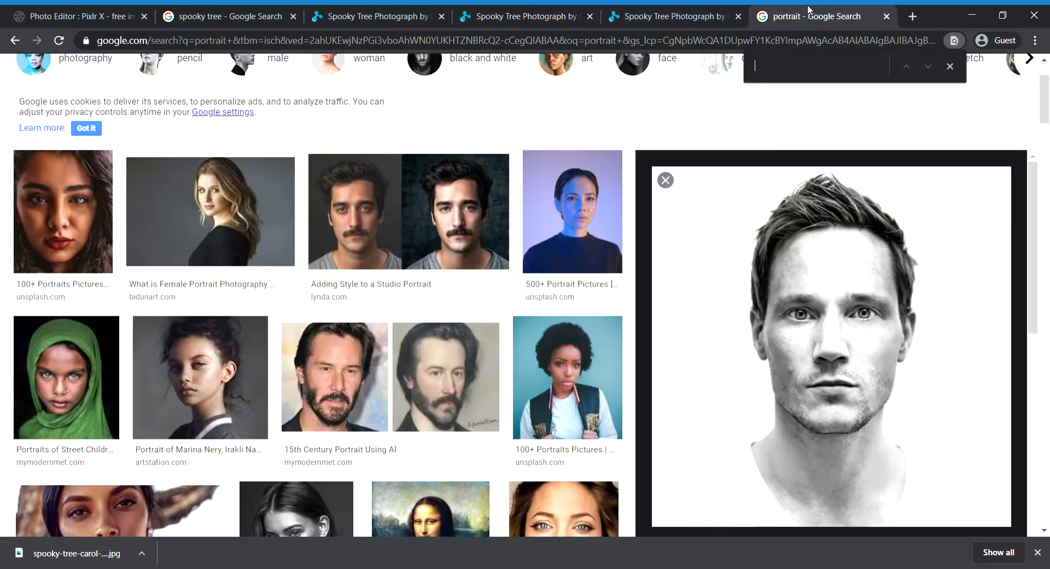
pyautogui.scroll(2, 410, 306)
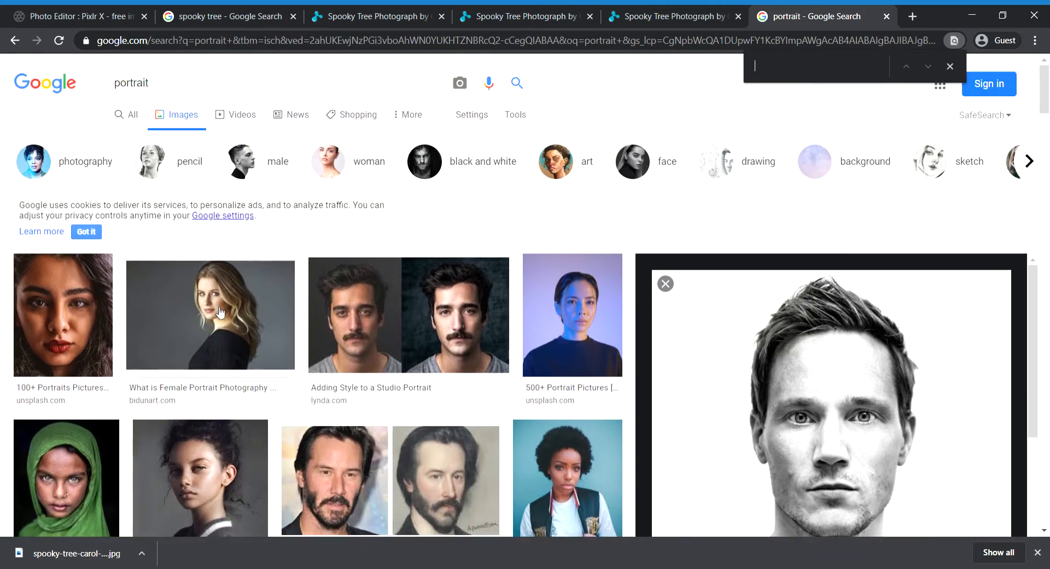
pyautogui.scroll(-5, 220, 312)
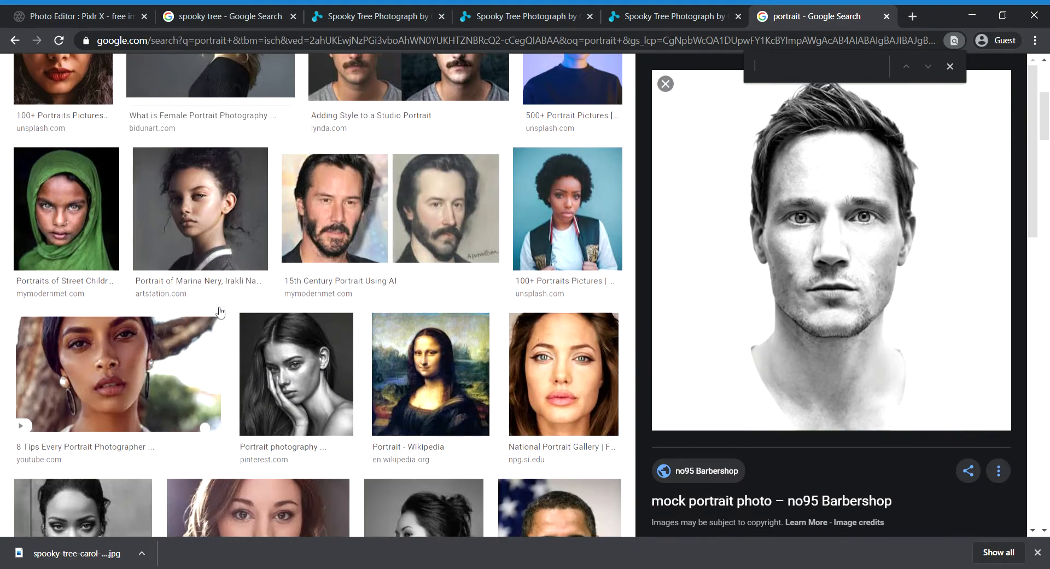
pyautogui.scroll(-2, 220, 312)
pyautogui.scroll(-4, 220, 312)
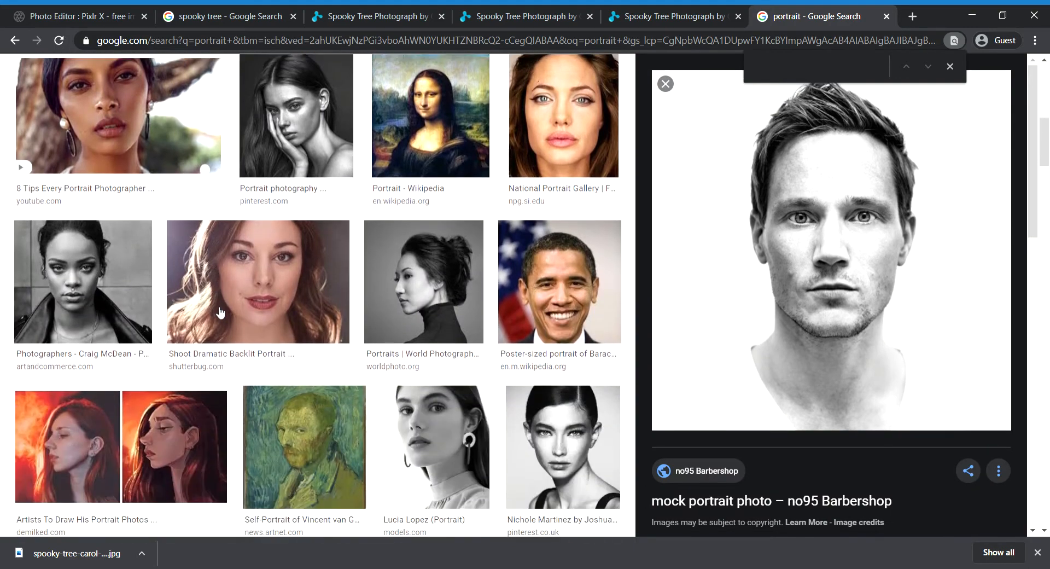
pyautogui.scroll(-5, 220, 313)
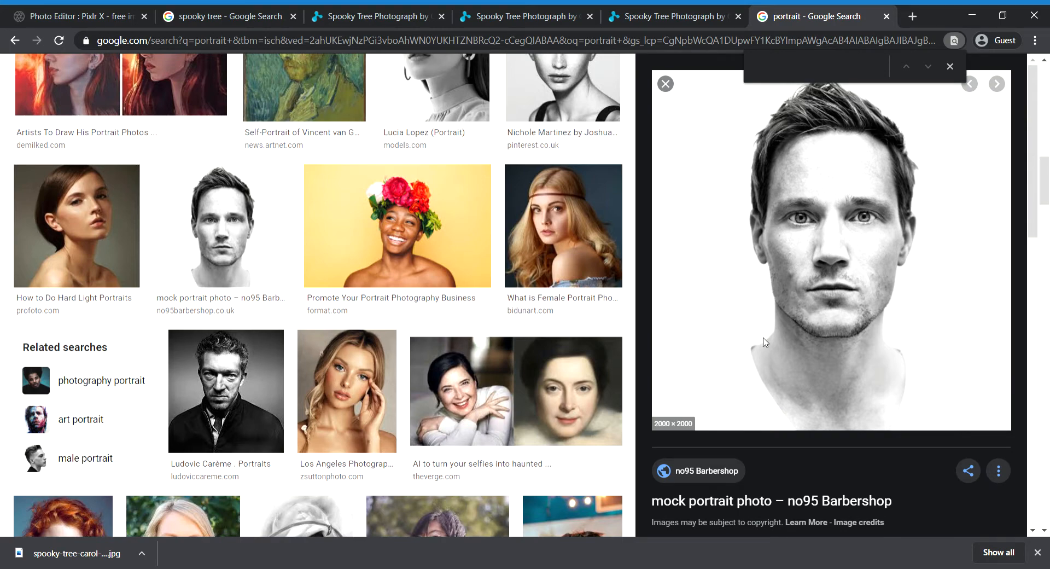
# Step: Switch to Pixlr X and add the portrait from its pasted image URL as a layer in the current tree document
pyautogui.click(53, 8)
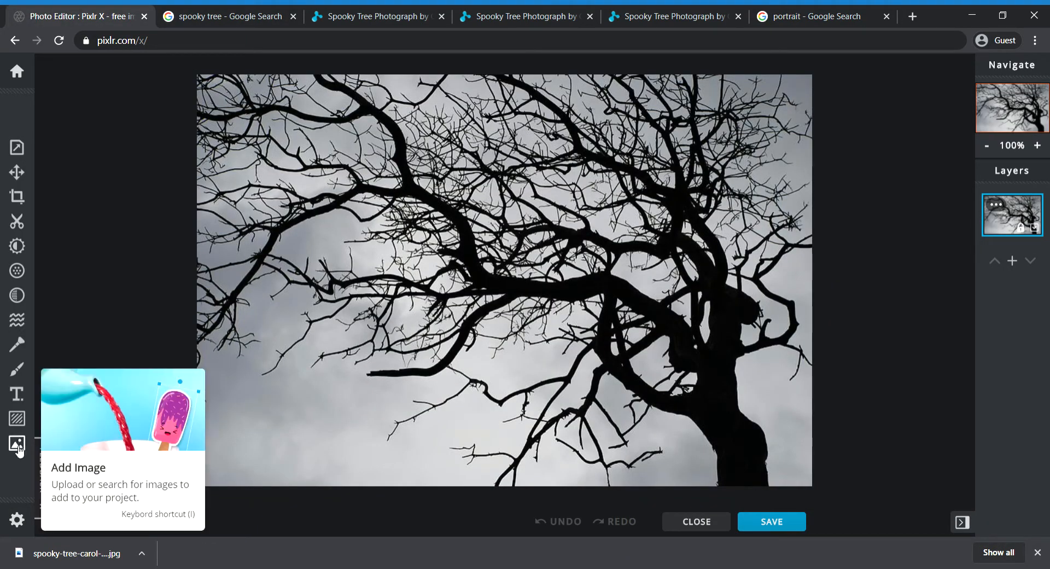
pyautogui.click(18, 446)
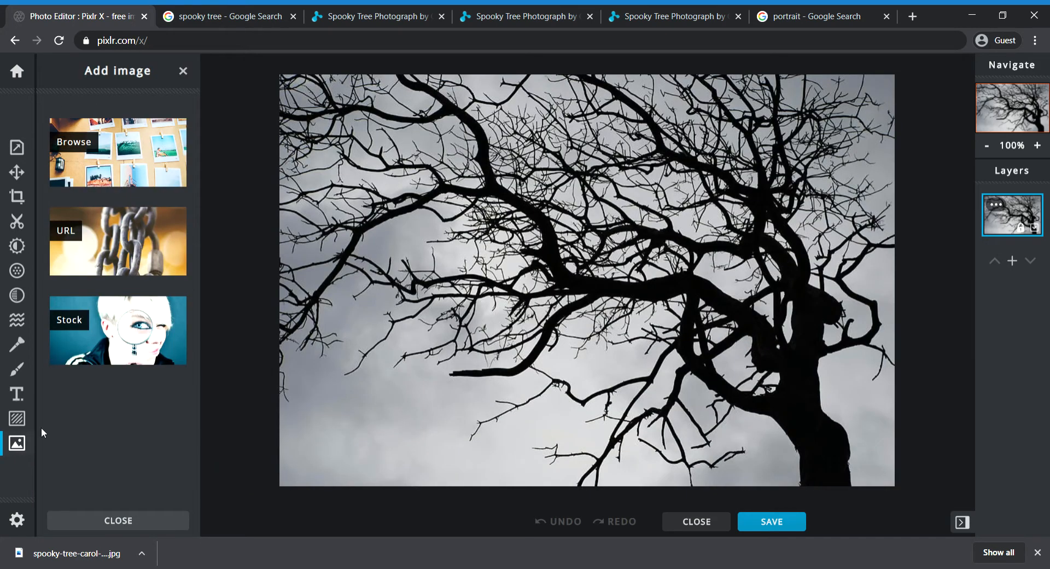
pyautogui.click(129, 226)
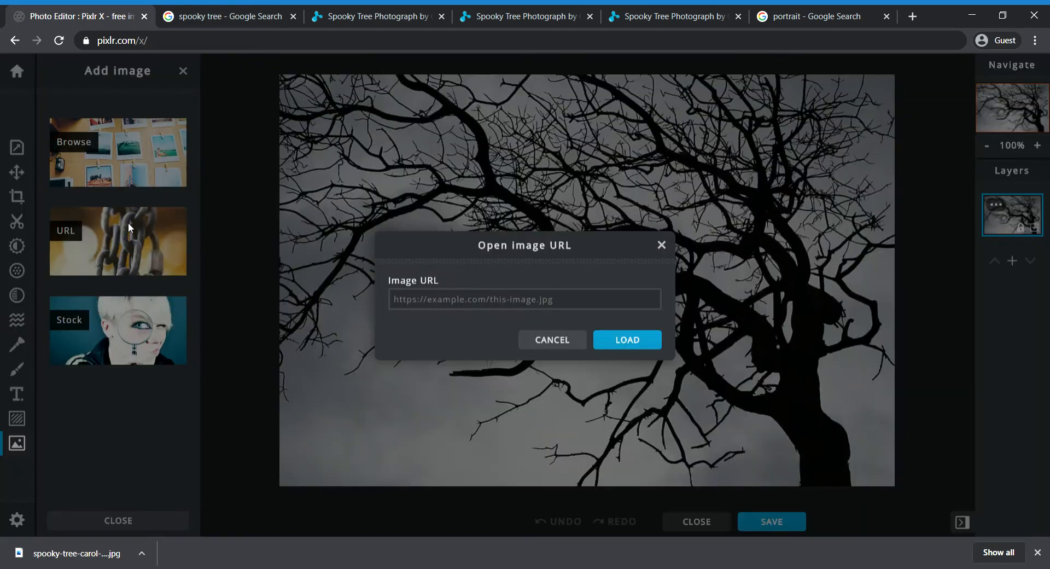
pyautogui.click(444, 304)
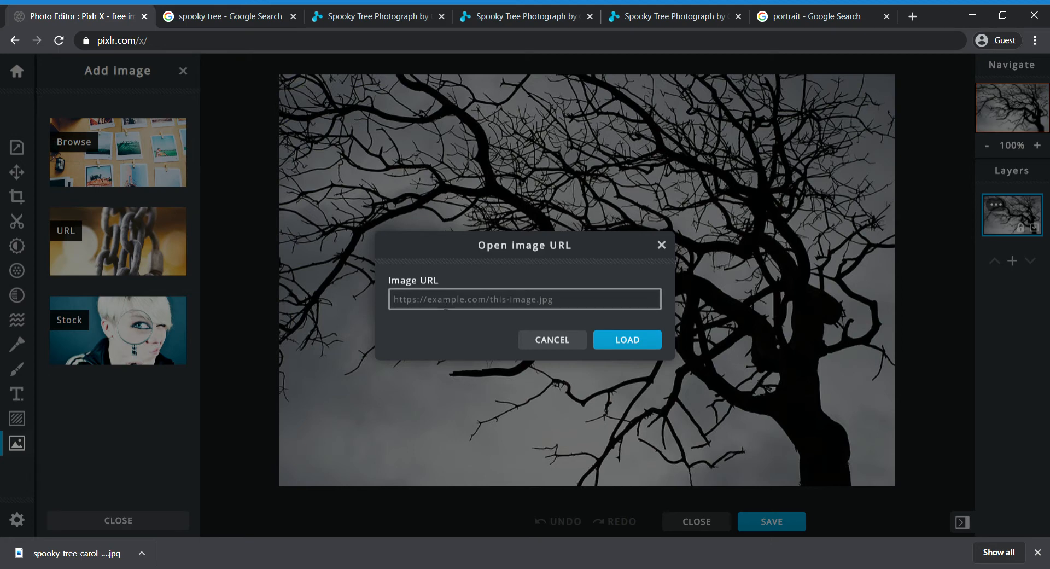
pyautogui.hotkey('ctrl', 'v')
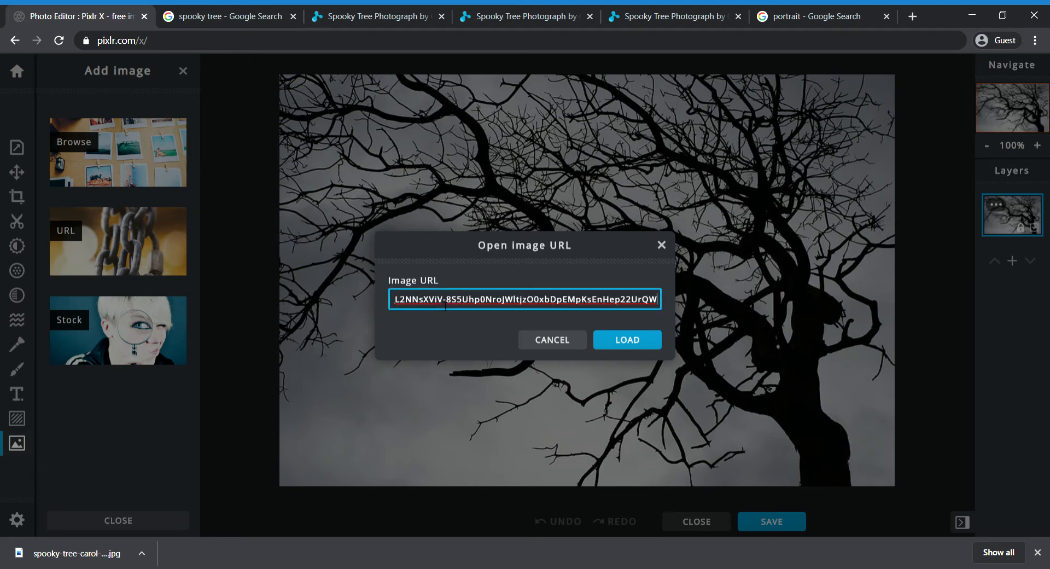
pyautogui.click(615, 340)
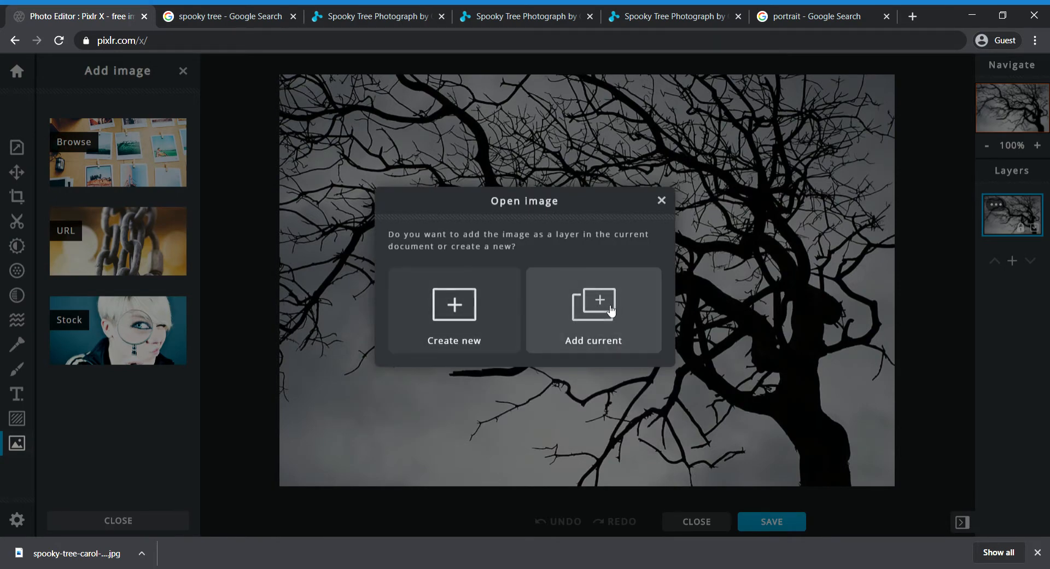
pyautogui.click(616, 311)
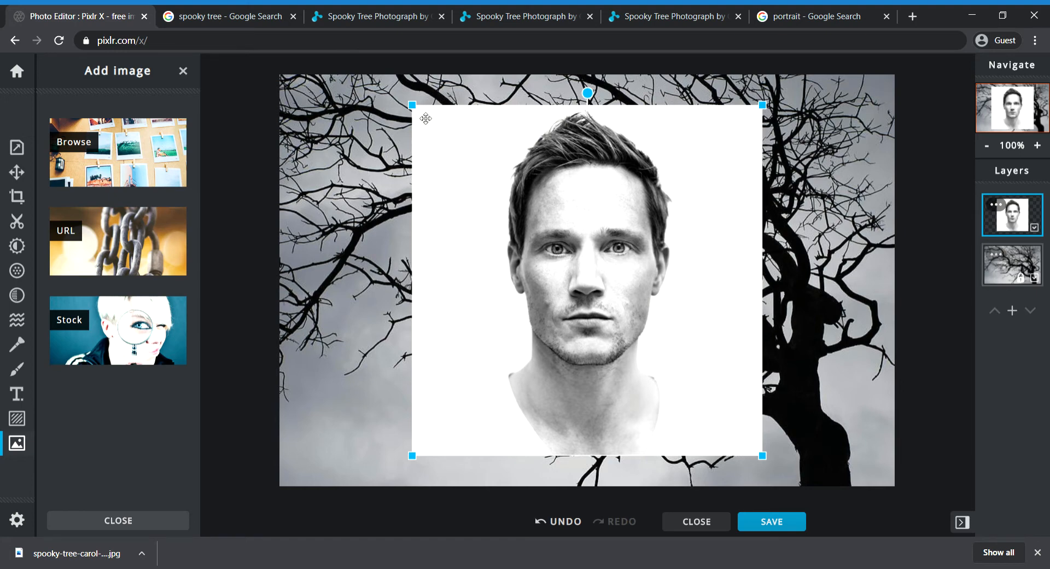
# Step: Enlarge the portrait to reach the canvas's upper edge, and move the unlocked tree background layer above it
pyautogui.moveTo(414, 108); pyautogui.dragTo(384, 78)
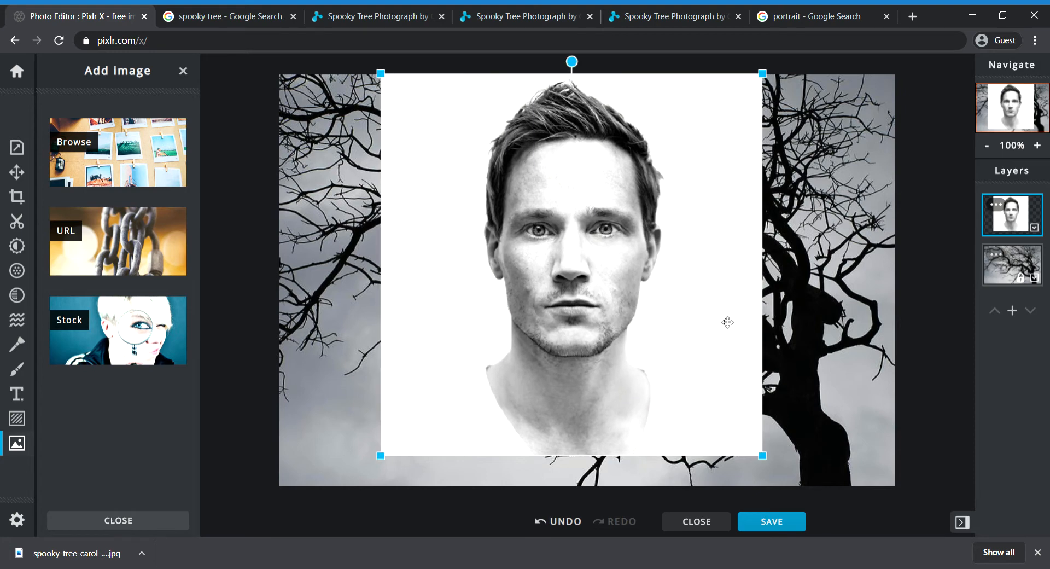
pyautogui.click(1026, 264)
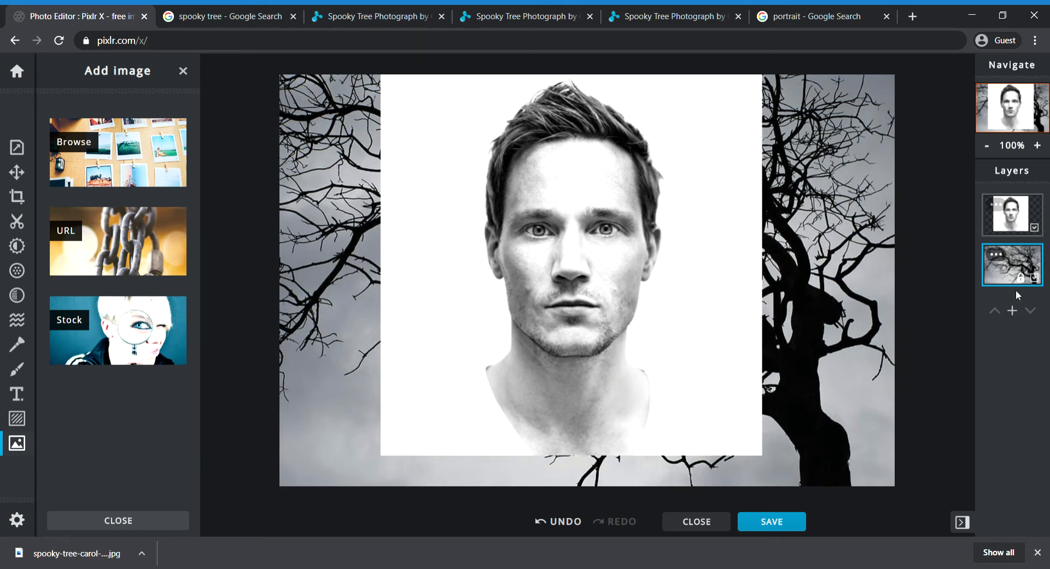
pyautogui.click(1020, 281)
pyautogui.click(1021, 285)
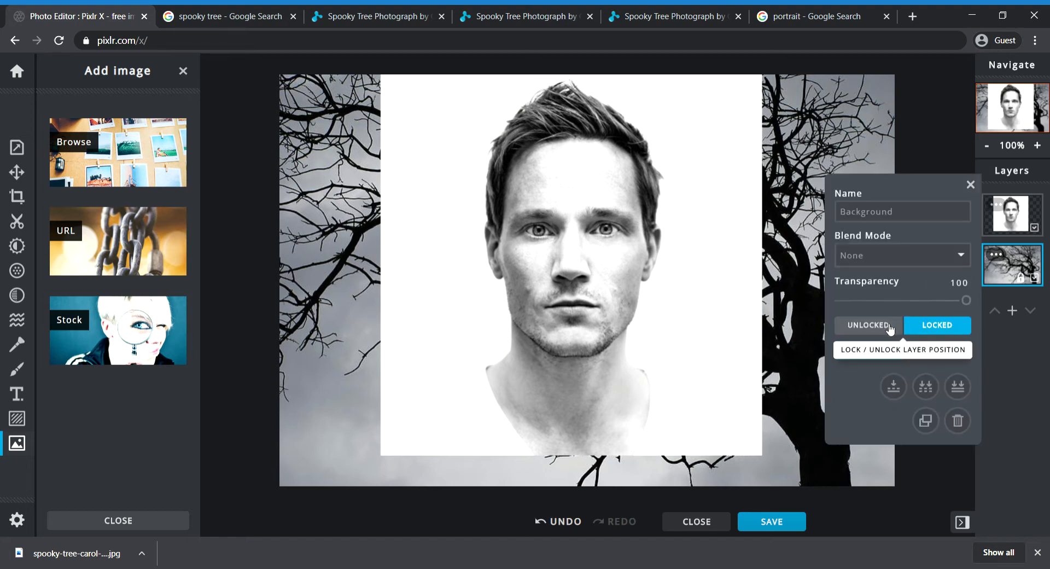
pyautogui.click(891, 327)
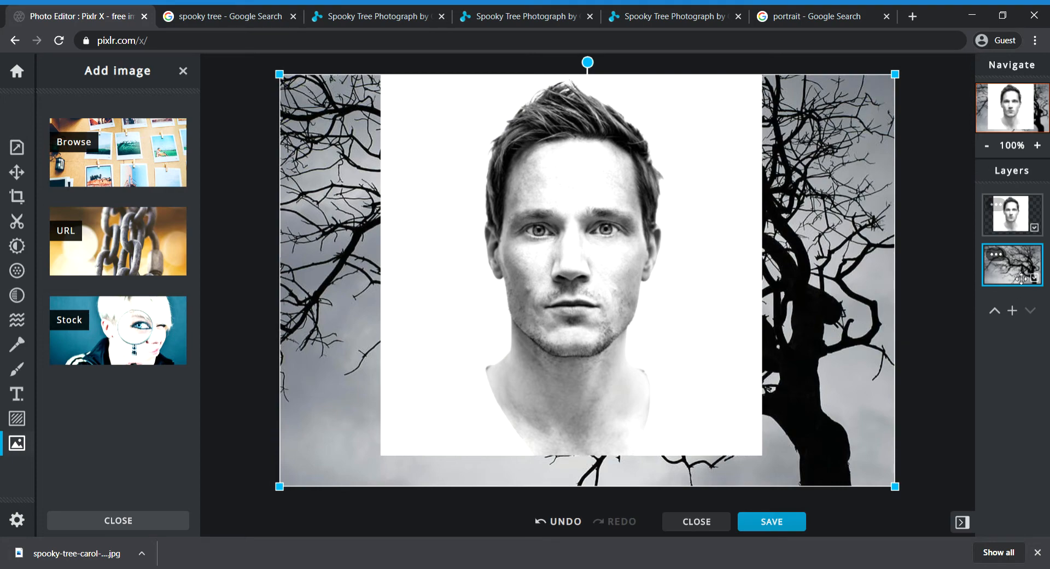
pyautogui.moveTo(1021, 278); pyautogui.dragTo(1024, 224)
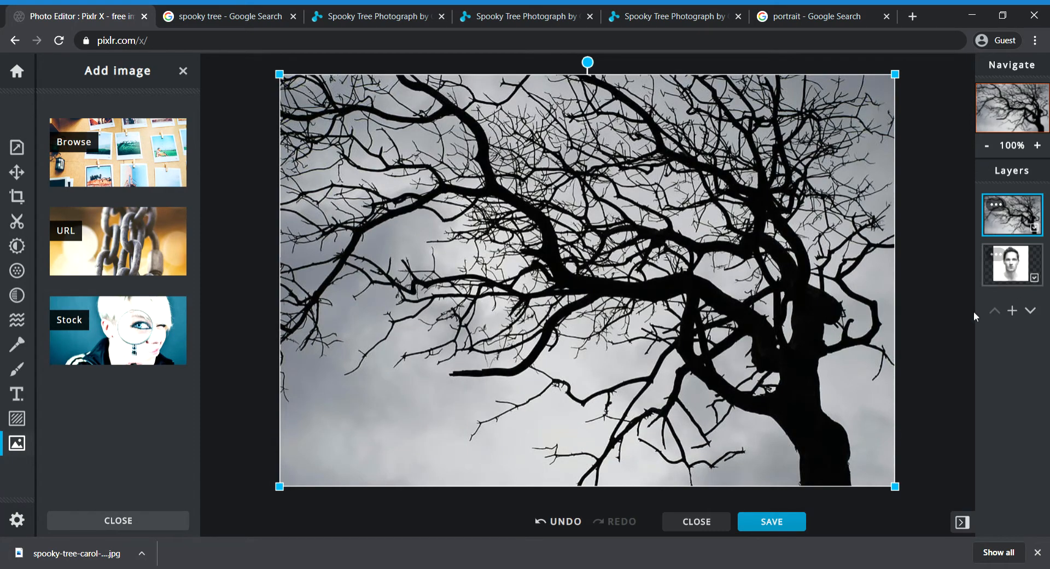
# Step: Try the Lighten, Darken and Soft-light blend modes on the tree layer
pyautogui.click(996, 207)
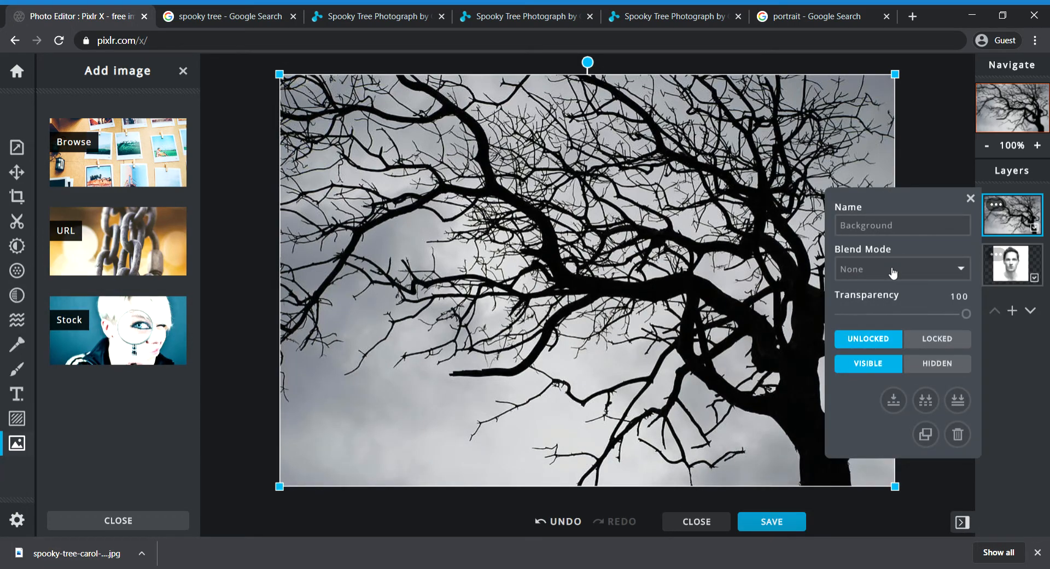
pyautogui.click(881, 227)
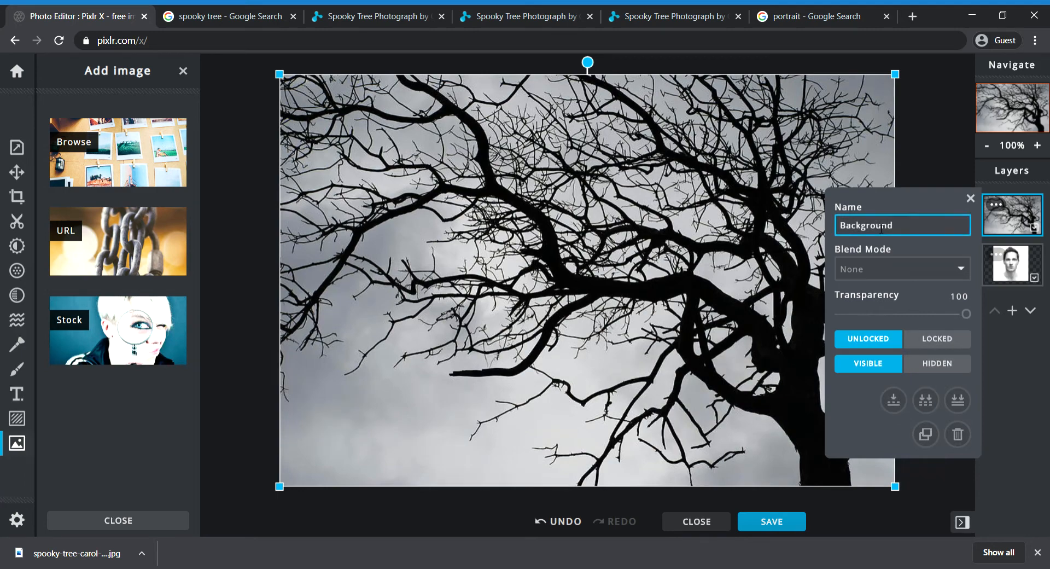
pyautogui.moveTo(902, 229); pyautogui.dragTo(797, 221)
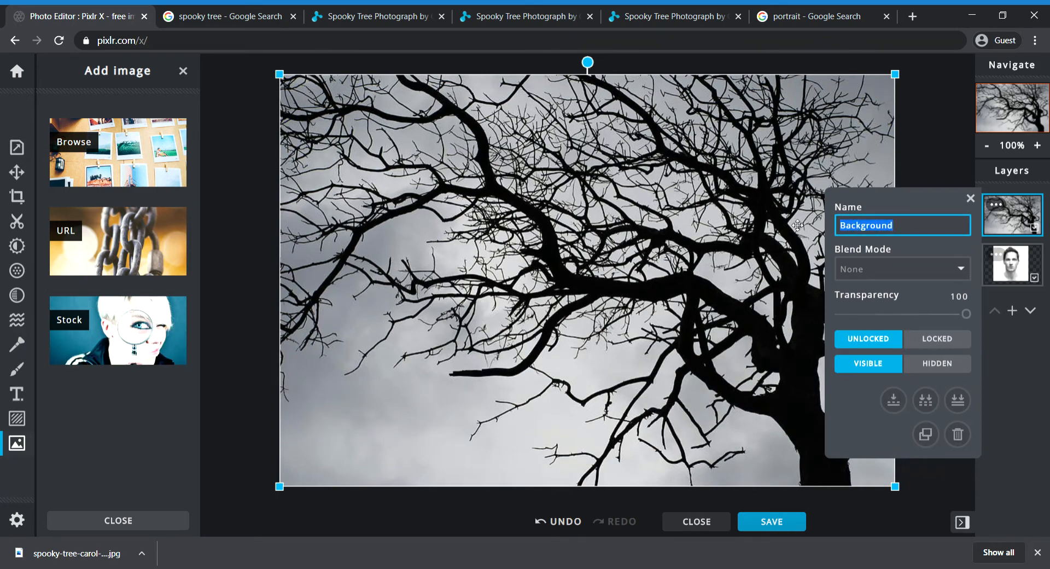
pyautogui.click(884, 271)
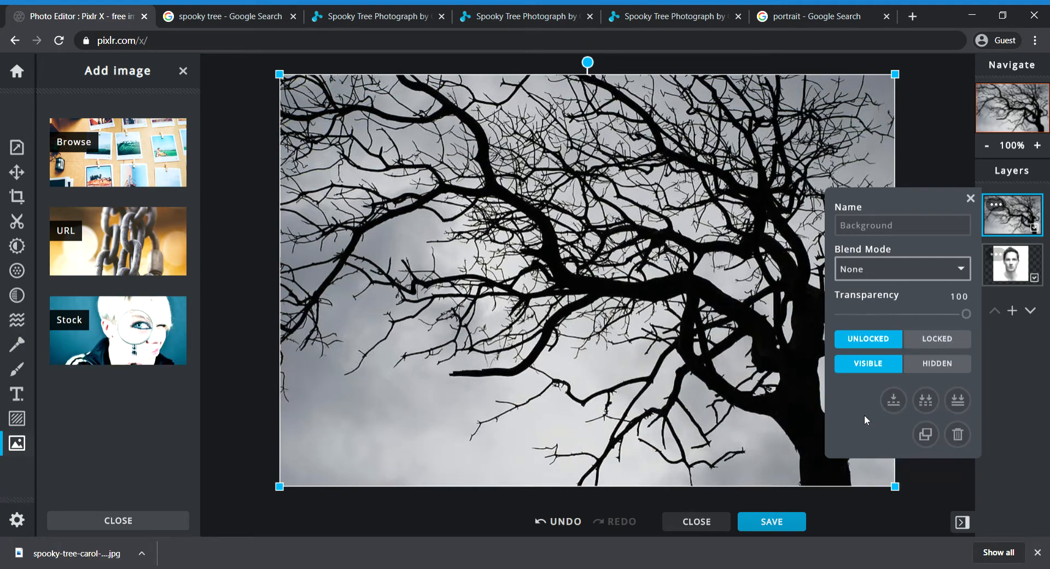
pyautogui.click(862, 399)
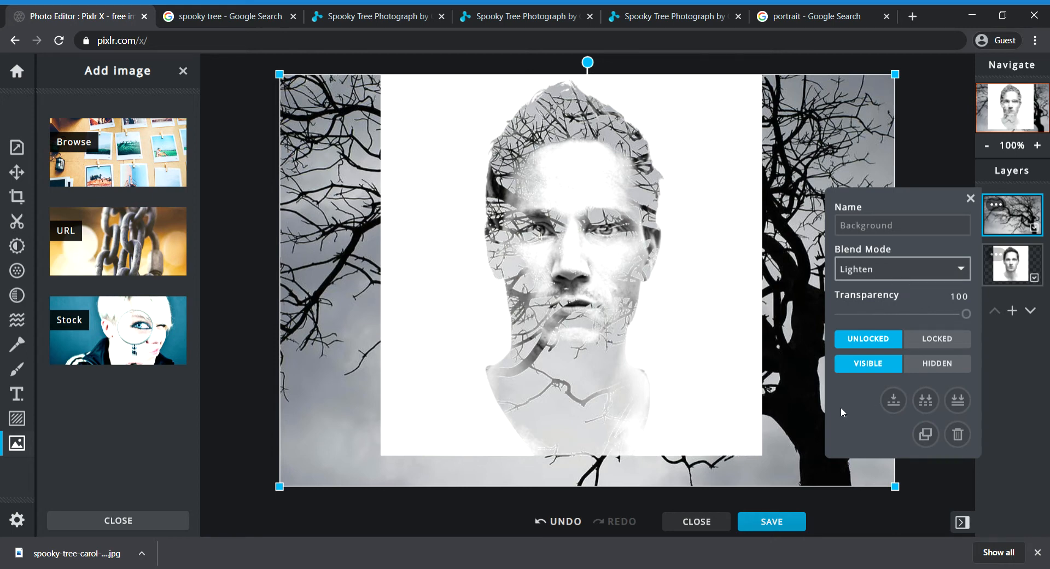
pyautogui.click(859, 377)
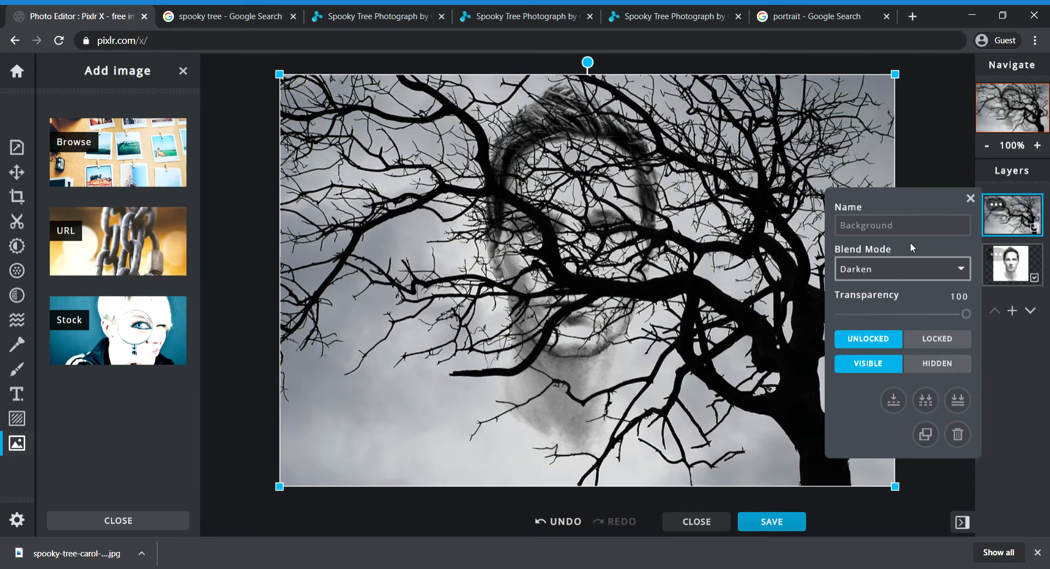
pyautogui.click(899, 273)
pyautogui.click(898, 499)
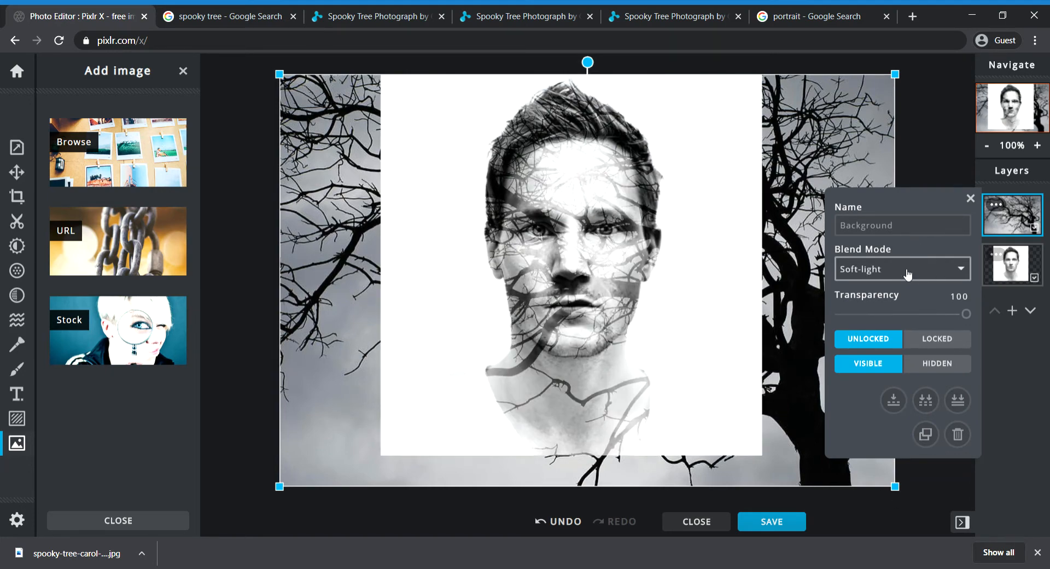
pyautogui.click(871, 399)
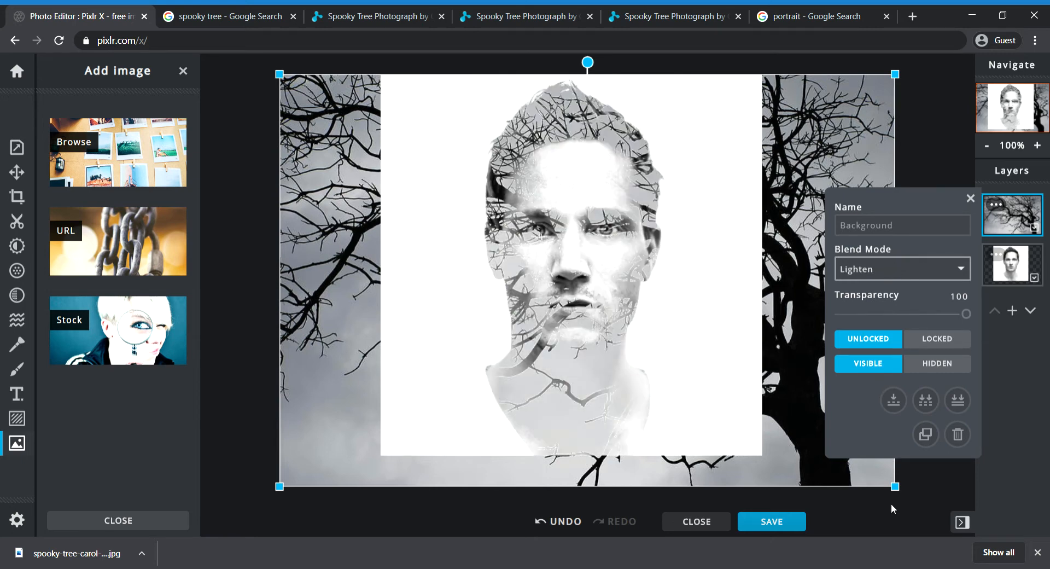
pyautogui.click(870, 493)
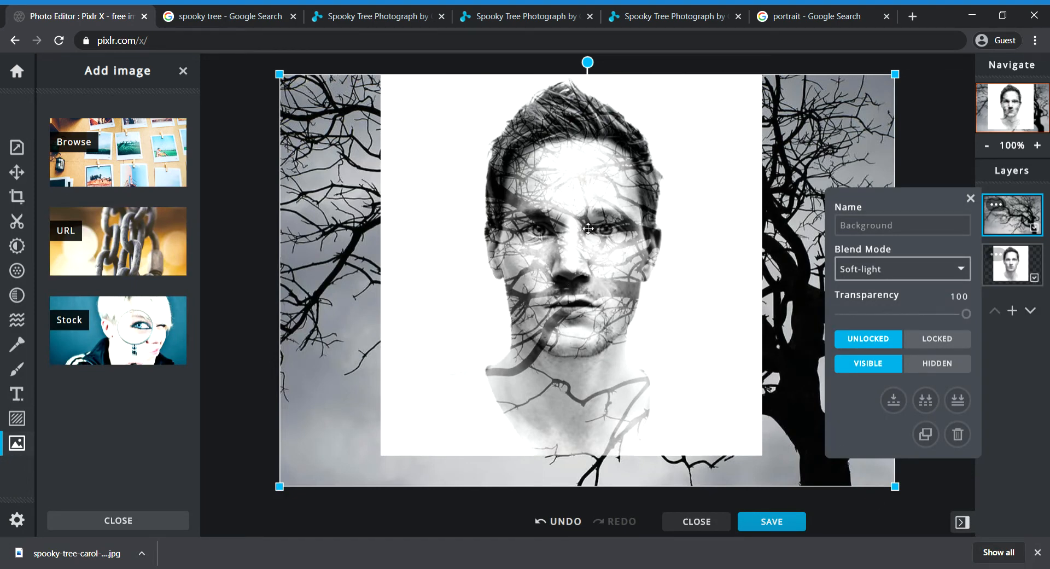
# Step: Reposition the tree layer slightly to the left so its branches cross the man's face and neck, keeping the upper edges aligned
pyautogui.moveTo(767, 210); pyautogui.dragTo(756, 183)
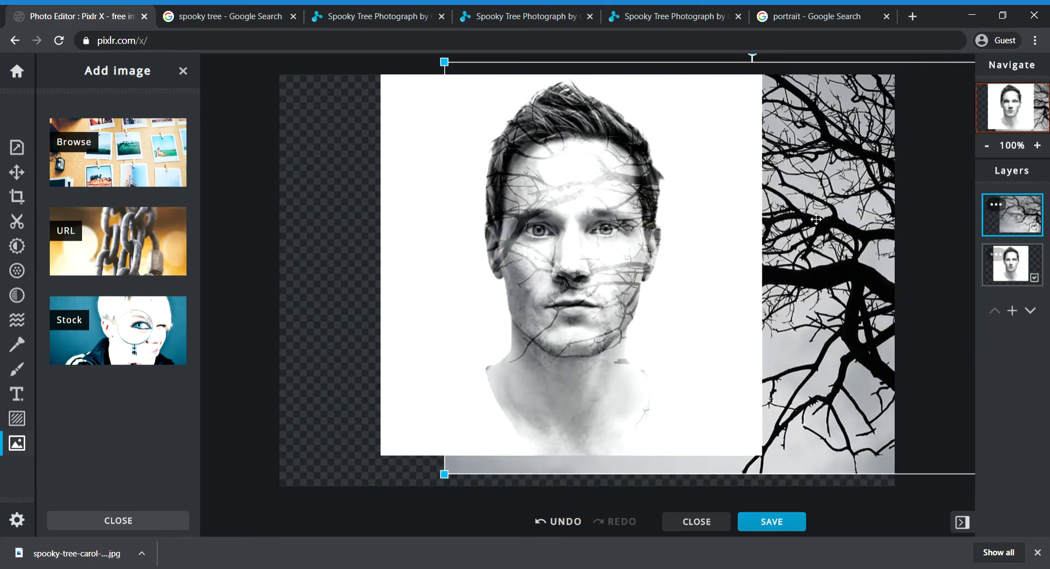
pyautogui.moveTo(827, 205); pyautogui.dragTo(652, 194)
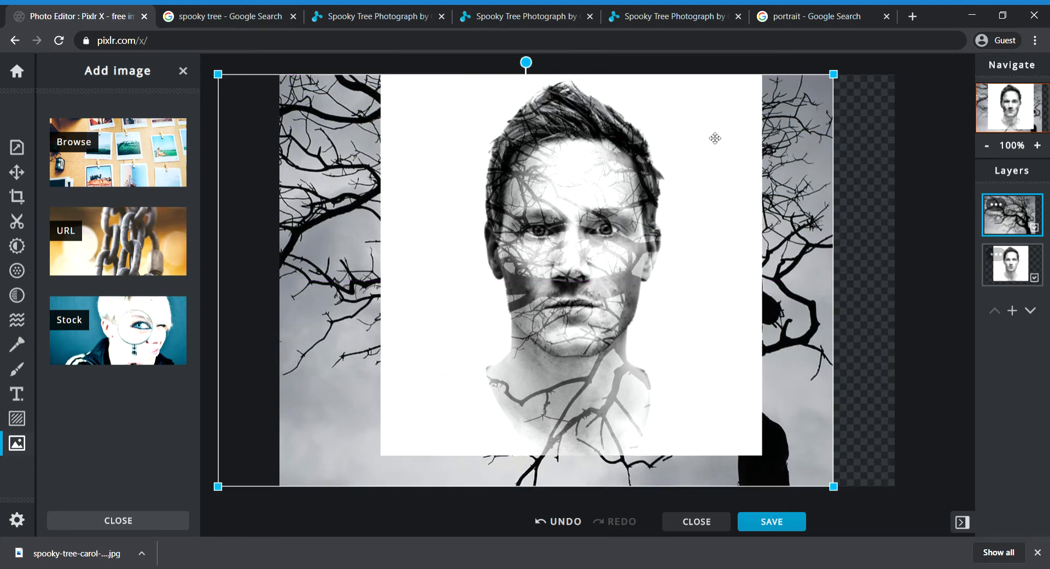
pyautogui.scroll(1, 865, 286)
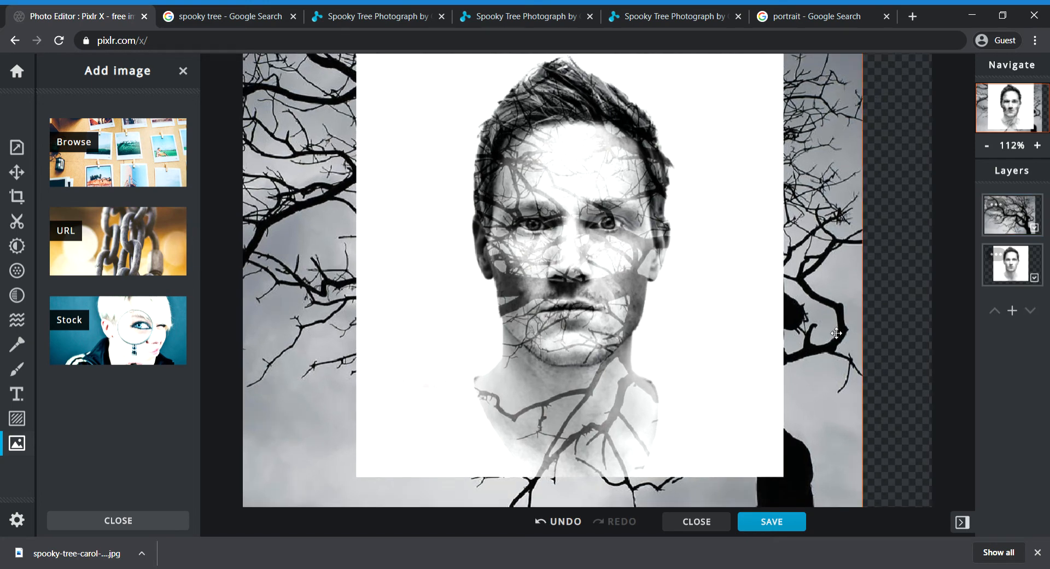
# Step: Compare Soft-light and Lighten on the repositioned tree layer, and set its blend mode to Lighten
pyautogui.click(995, 203)
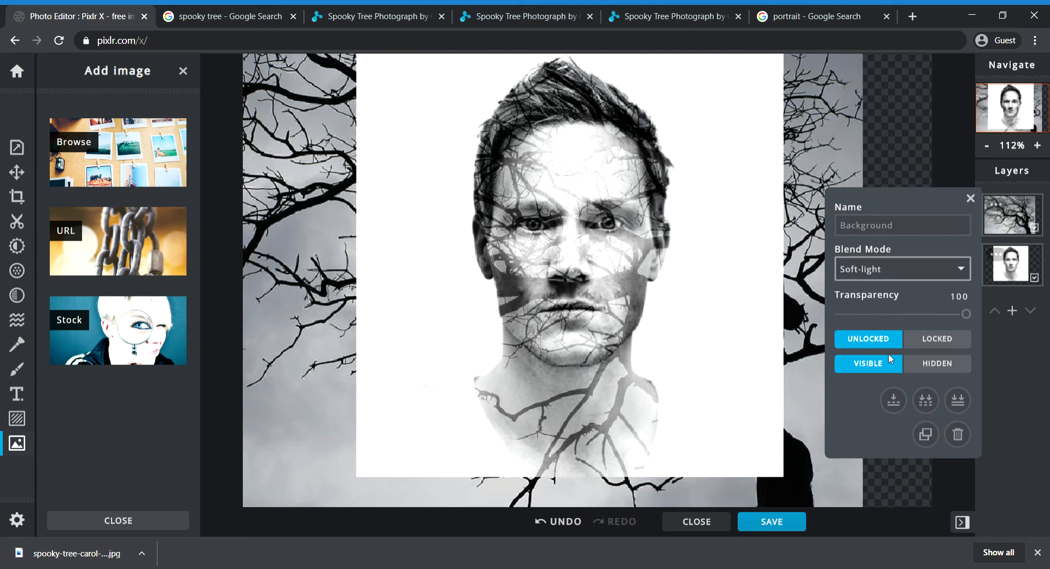
pyautogui.press('Up')
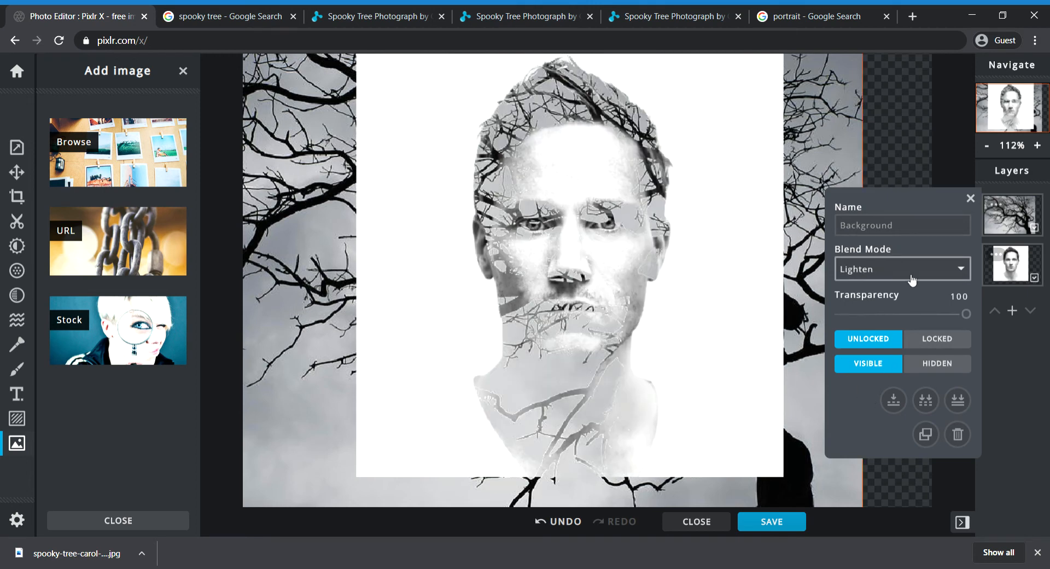
pyautogui.press('Down')
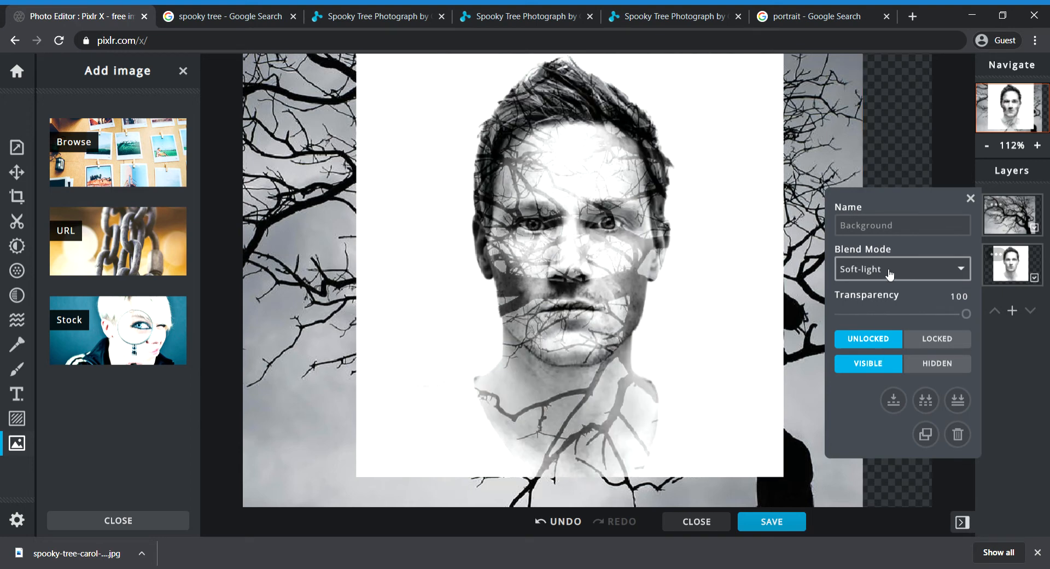
pyautogui.press('Up')
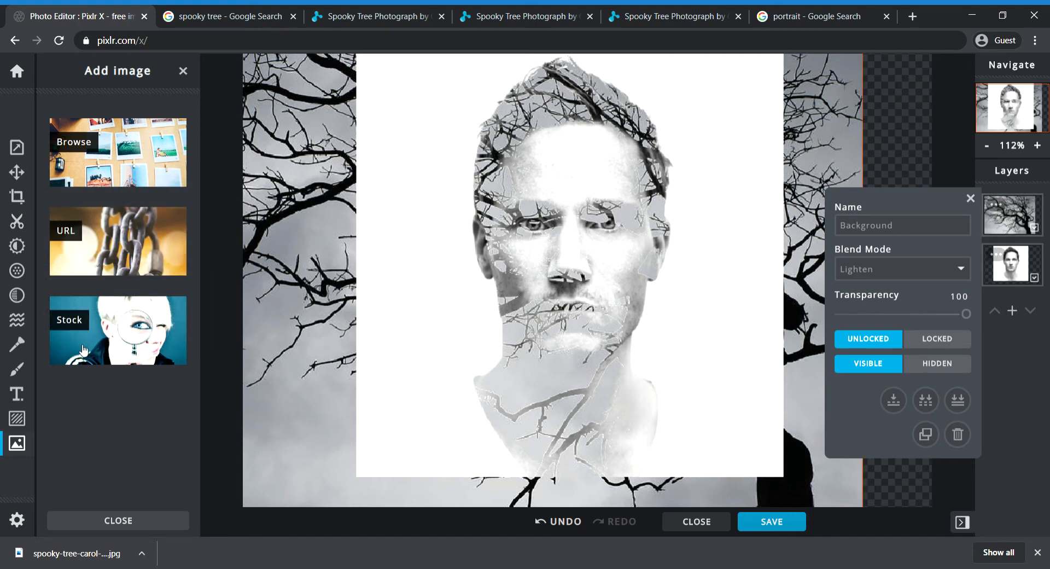
# Step: Start a Cutout on the tree layer using the brush tool in Remove mode
pyautogui.click(15, 224)
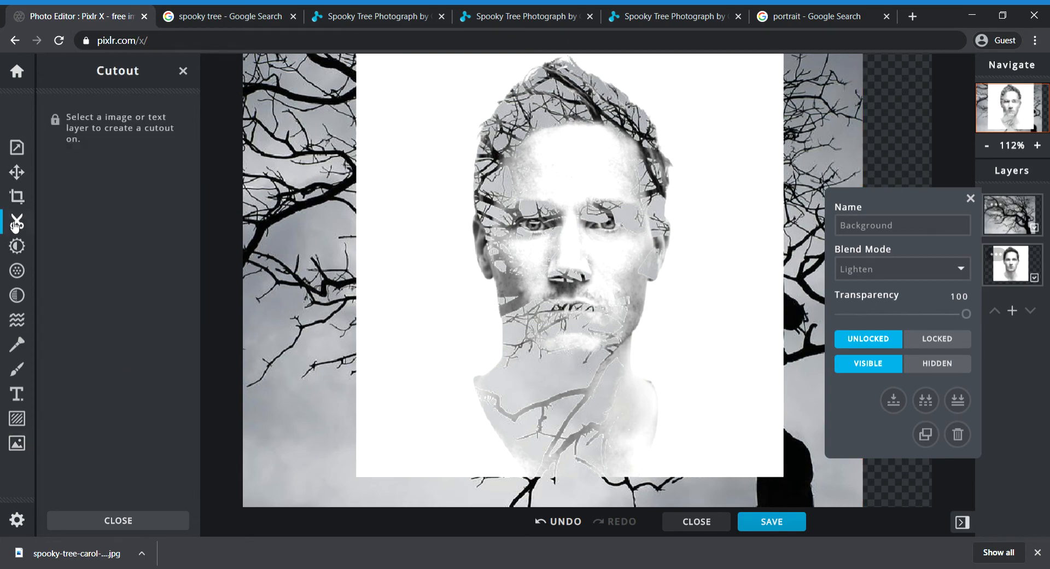
pyautogui.click(24, 221)
pyautogui.click(24, 222)
pyautogui.click(106, 521)
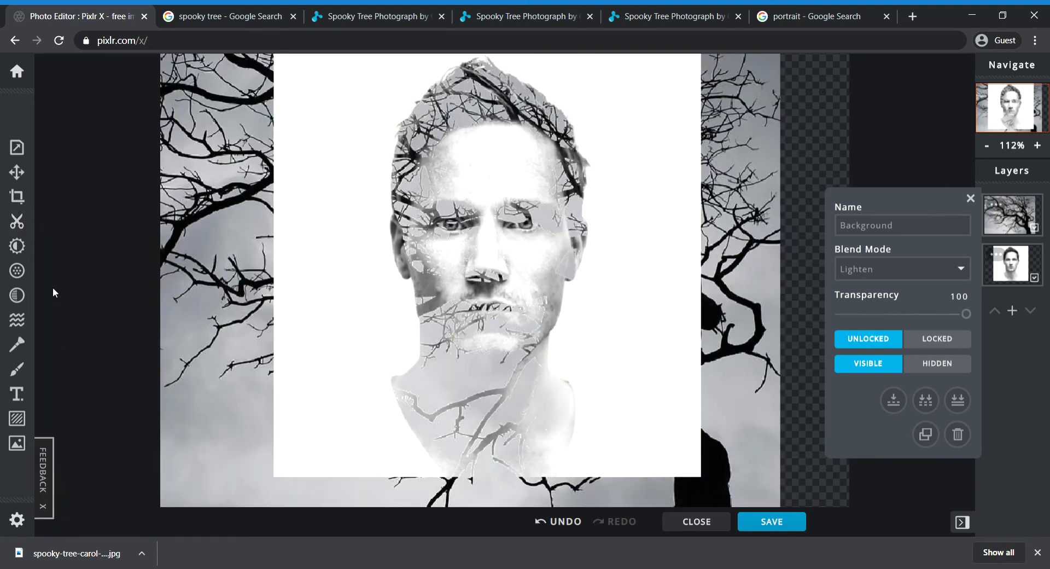
pyautogui.click(21, 227)
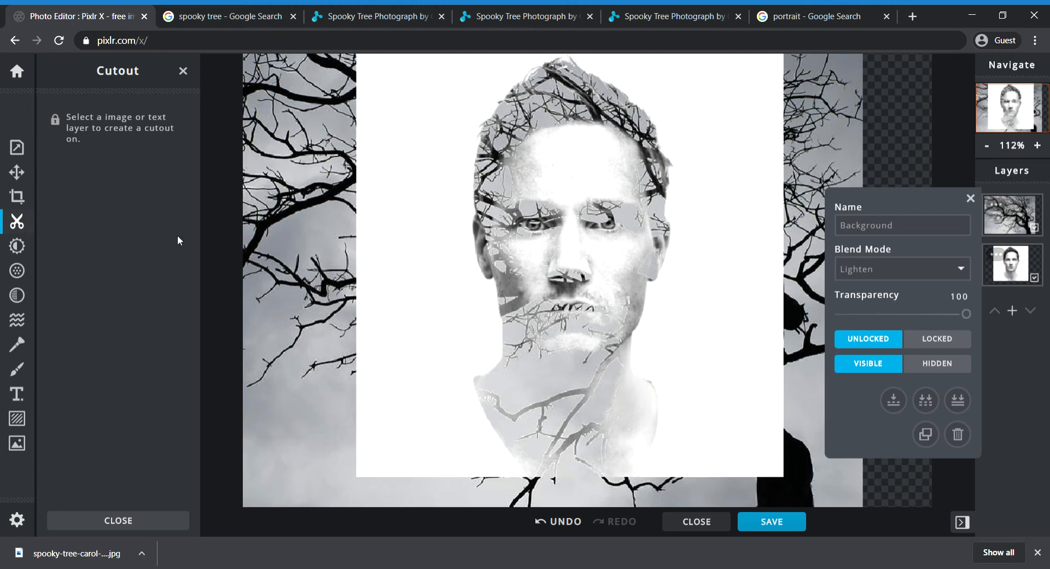
pyautogui.click(1011, 199)
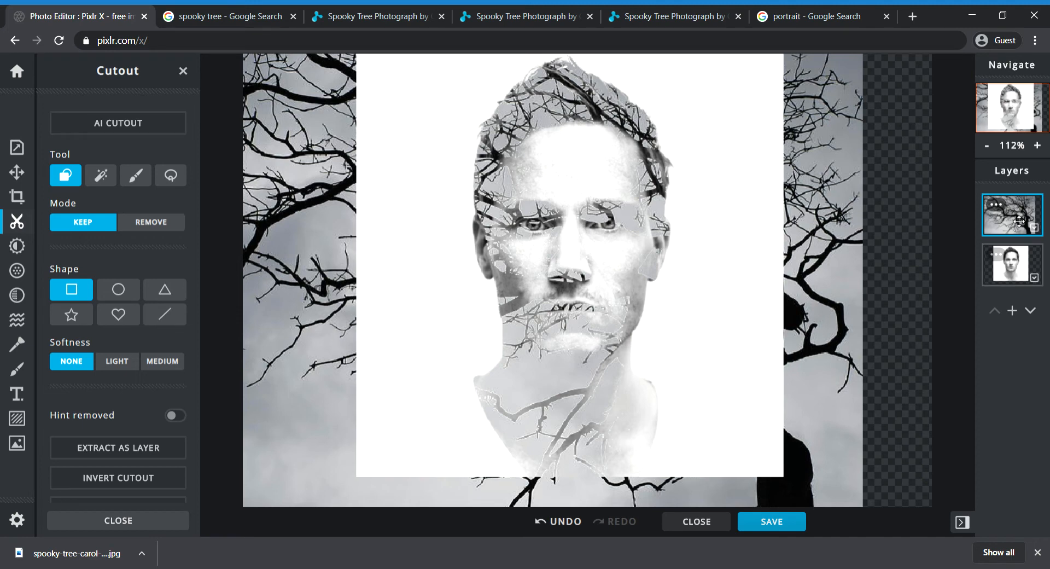
pyautogui.click(141, 183)
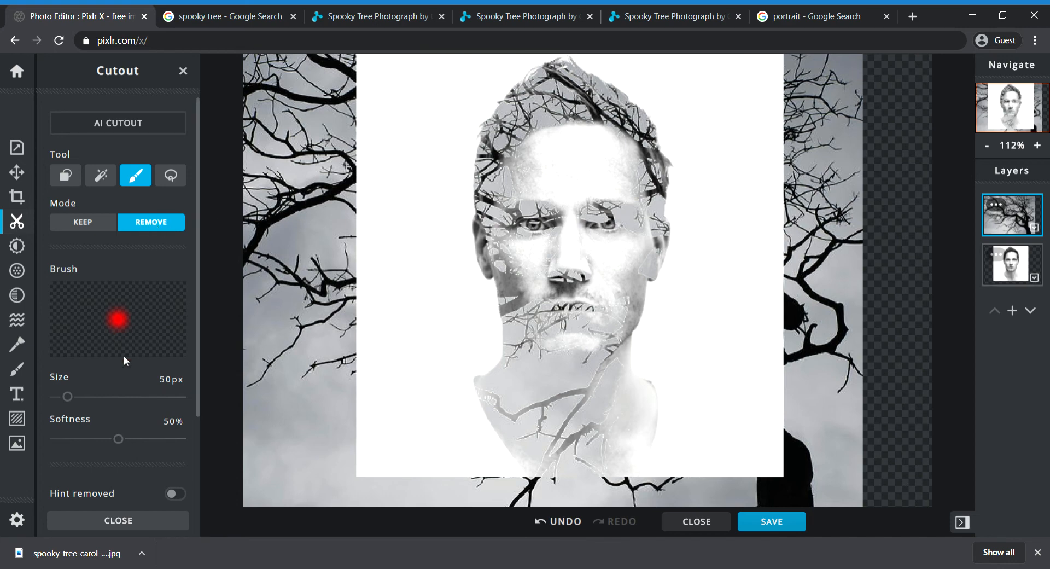
# Step: Set the cutout brush to a size of 172 px and a softness of 75%
pyautogui.moveTo(120, 439); pyautogui.dragTo(148, 439)
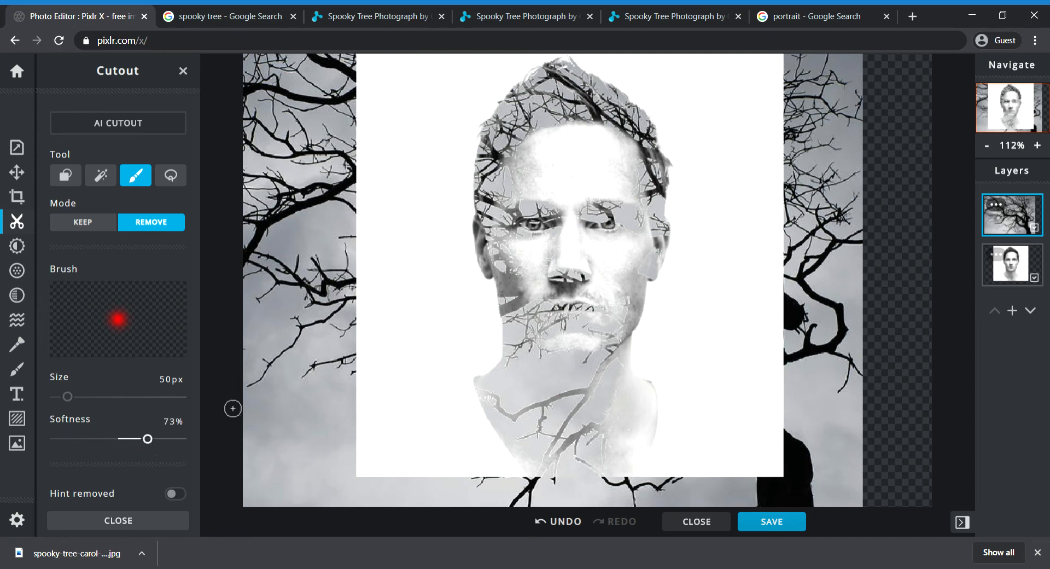
pyautogui.moveTo(147, 438); pyautogui.dragTo(51, 438)
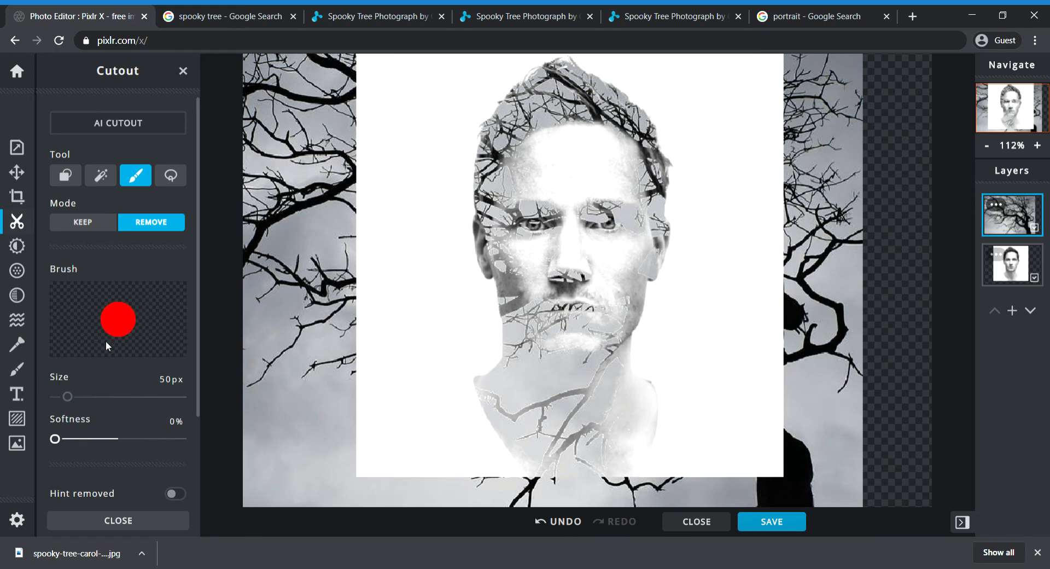
pyautogui.moveTo(65, 435); pyautogui.dragTo(155, 440)
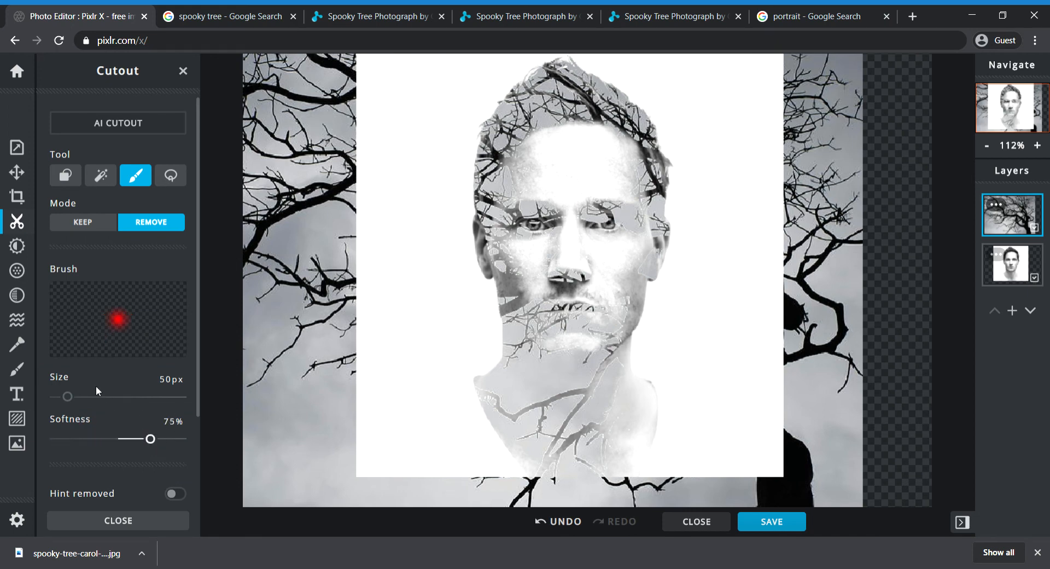
pyautogui.moveTo(104, 400); pyautogui.dragTo(125, 401)
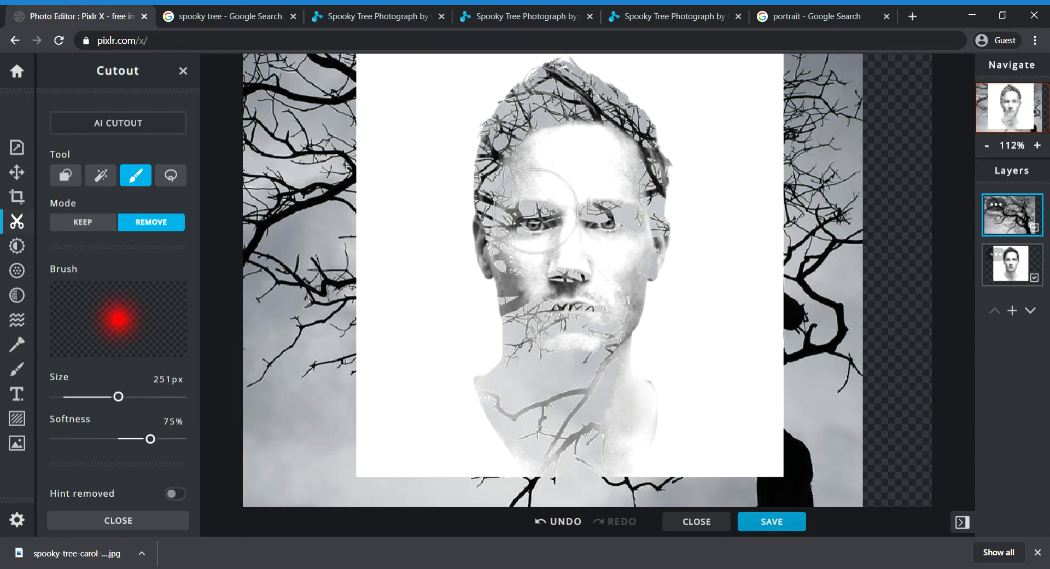
pyautogui.moveTo(118, 396); pyautogui.dragTo(98, 397)
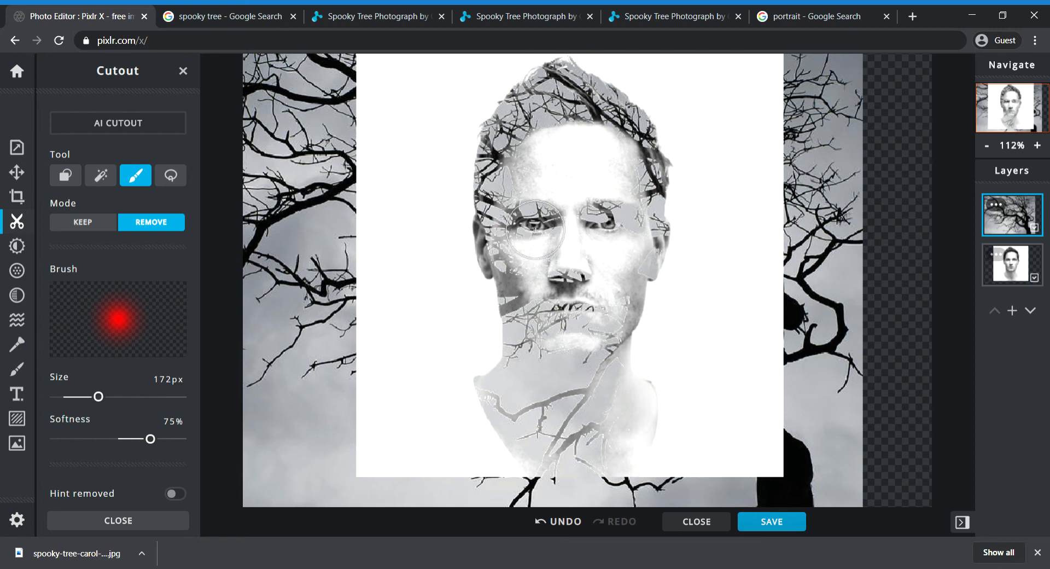
# Step: Brush the tree away from the man's eyes, nose, mouth and chin
pyautogui.moveTo(531, 219); pyautogui.dragTo(515, 224)
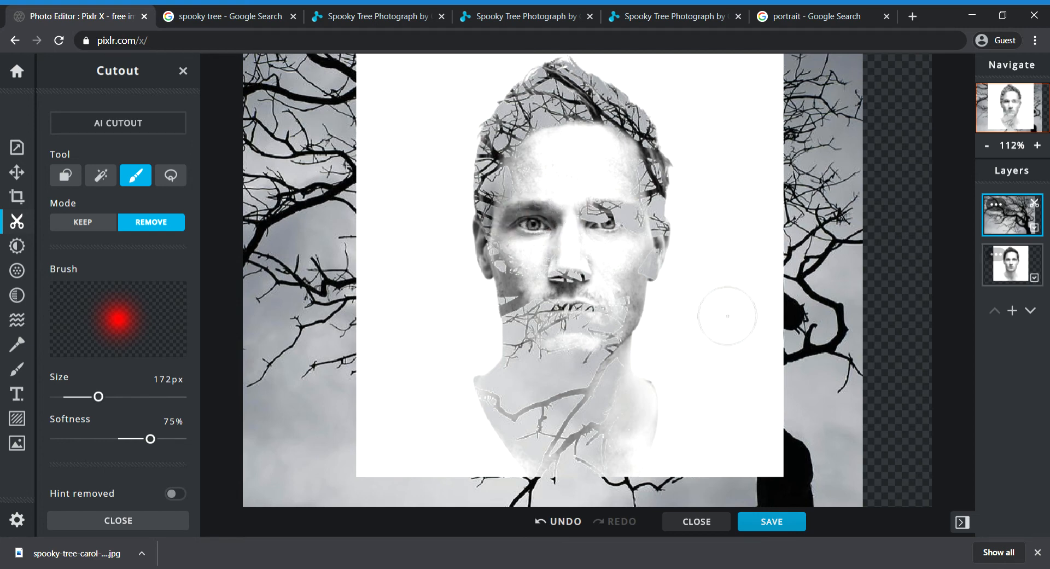
pyautogui.moveTo(635, 251)
pyautogui.mouseDown()
pyautogui.moveTo(577, 195)
pyautogui.moveTo(596, 211)
pyautogui.moveTo(650, 230)
pyautogui.mouseUp()
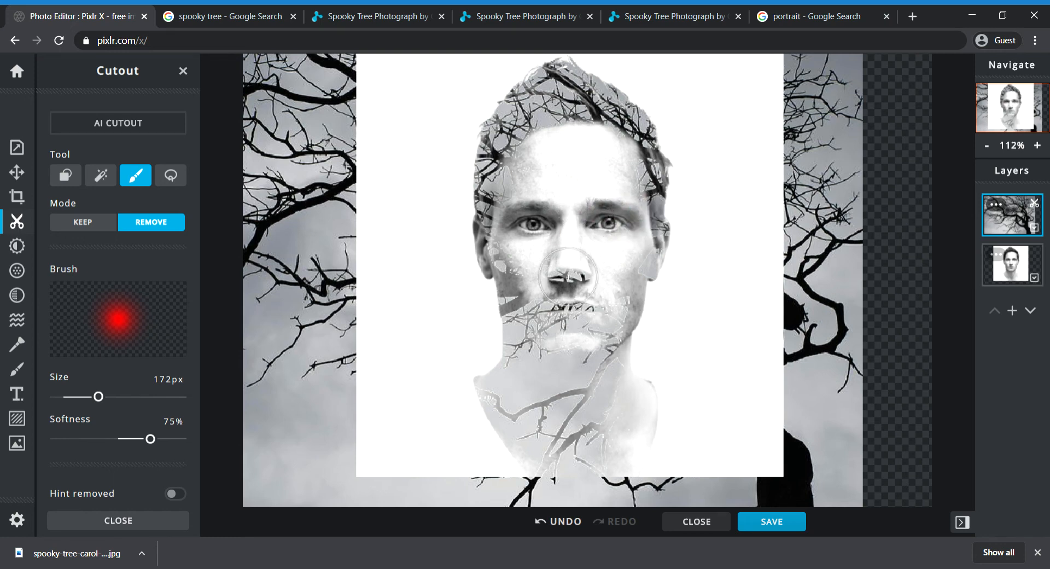
pyautogui.moveTo(568, 277)
pyautogui.mouseDown()
pyautogui.moveTo(579, 317)
pyautogui.moveTo(568, 317)
pyautogui.mouseUp()
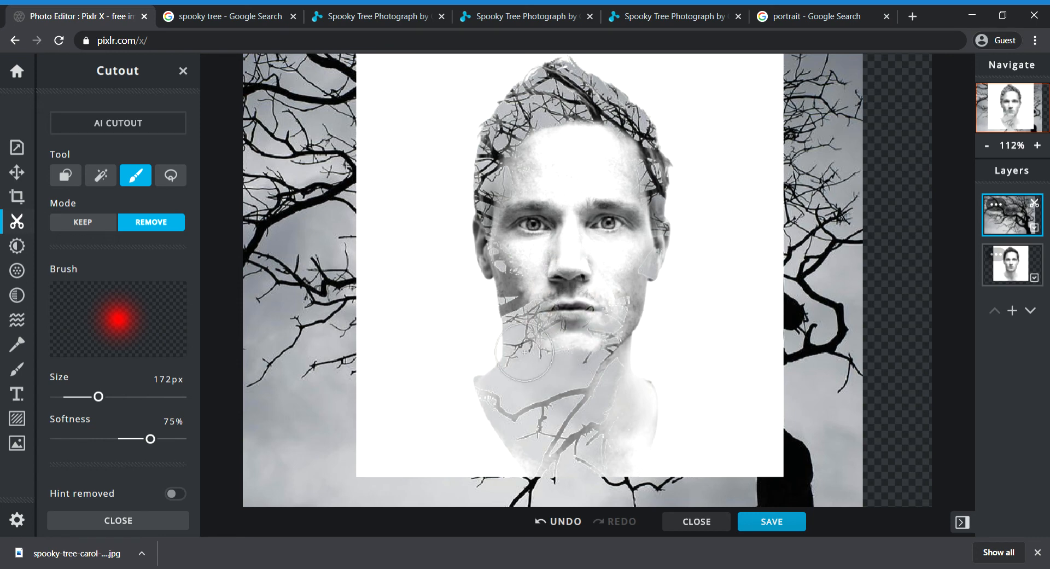
pyautogui.moveTo(529, 345)
pyautogui.mouseDown()
pyautogui.moveTo(580, 372)
pyautogui.moveTo(572, 355)
pyautogui.moveTo(601, 355)
pyautogui.mouseUp()
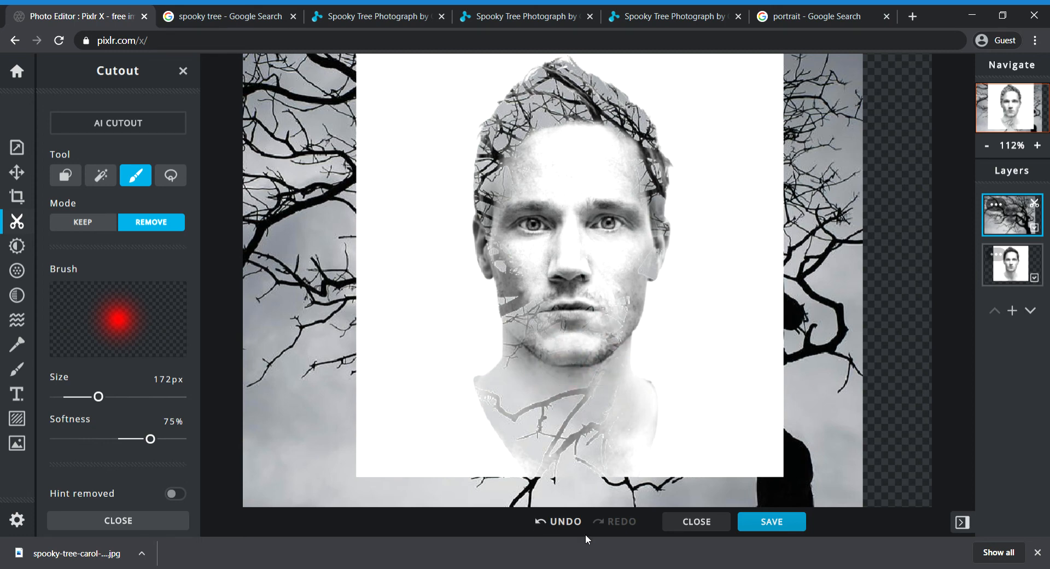
# Step: Try brushing the tree off the man's neck in Remove mode, and undo those strokes
pyautogui.moveTo(495, 410)
pyautogui.mouseDown()
pyautogui.moveTo(579, 402)
pyautogui.moveTo(507, 413)
pyautogui.moveTo(493, 400)
pyautogui.moveTo(575, 441)
pyautogui.moveTo(596, 439)
pyautogui.moveTo(597, 422)
pyautogui.moveTo(557, 439)
pyautogui.moveTo(565, 450)
pyautogui.moveTo(576, 430)
pyautogui.mouseUp()
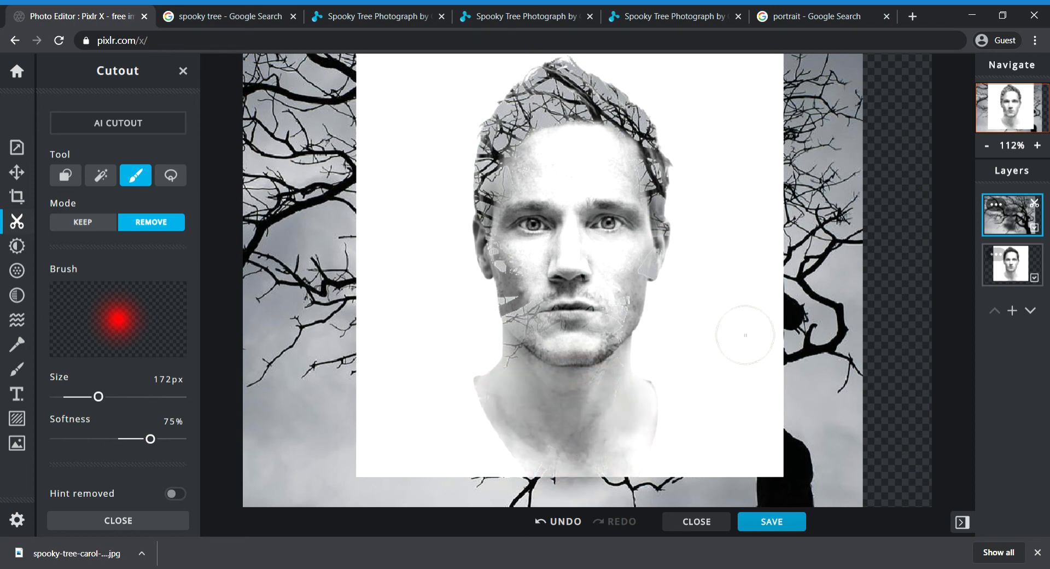
pyautogui.moveTo(564, 121)
pyautogui.mouseDown()
pyautogui.moveTo(527, 167)
pyautogui.moveTo(529, 140)
pyautogui.mouseUp()
pyautogui.click(562, 523)
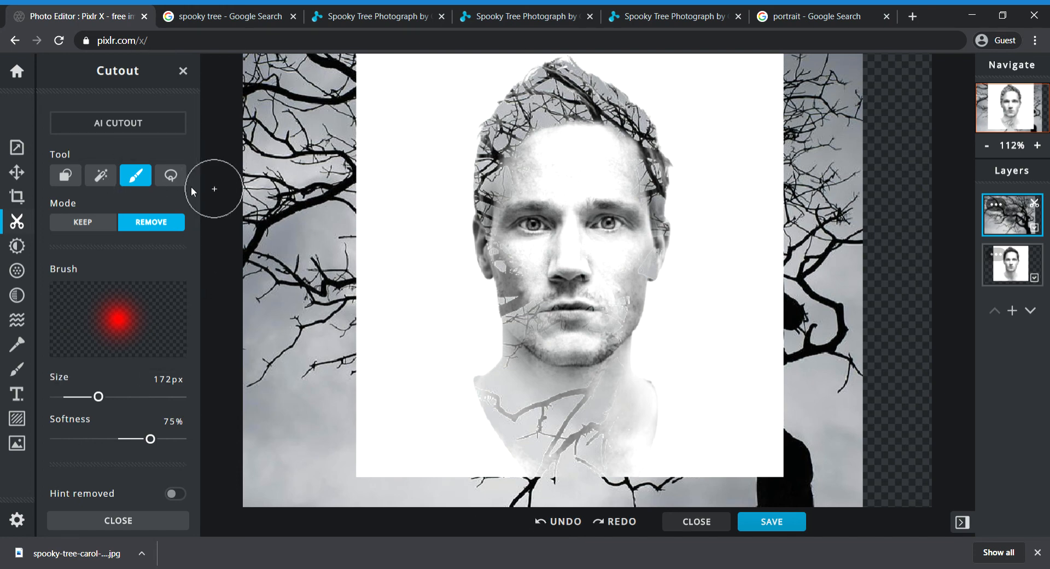
# Step: Set the cutout brush to Keep mode and paint the tree back over the man's neck, cheek and nose
pyautogui.scroll(-1, 202, 197)
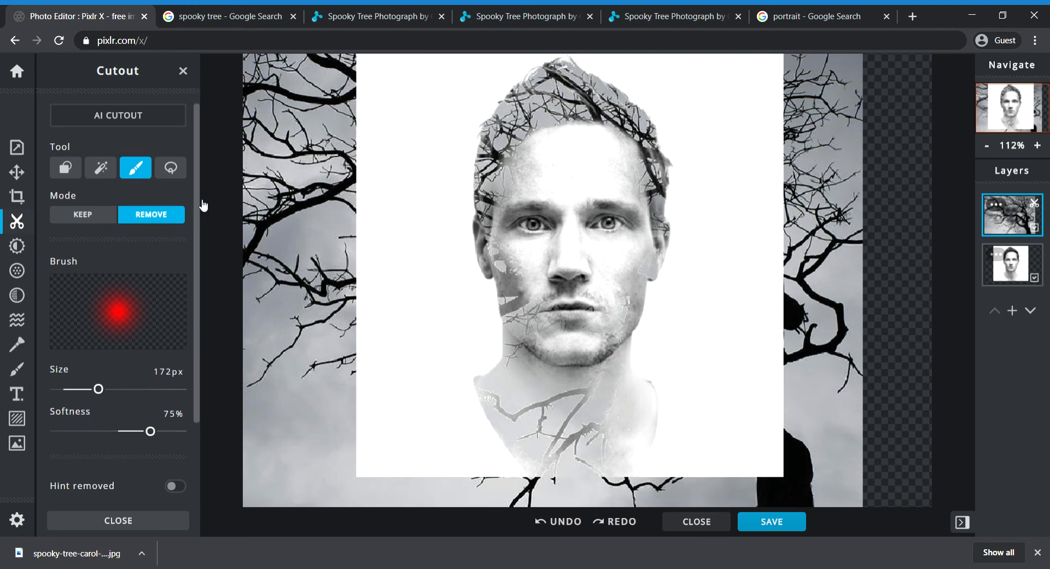
pyautogui.click(101, 217)
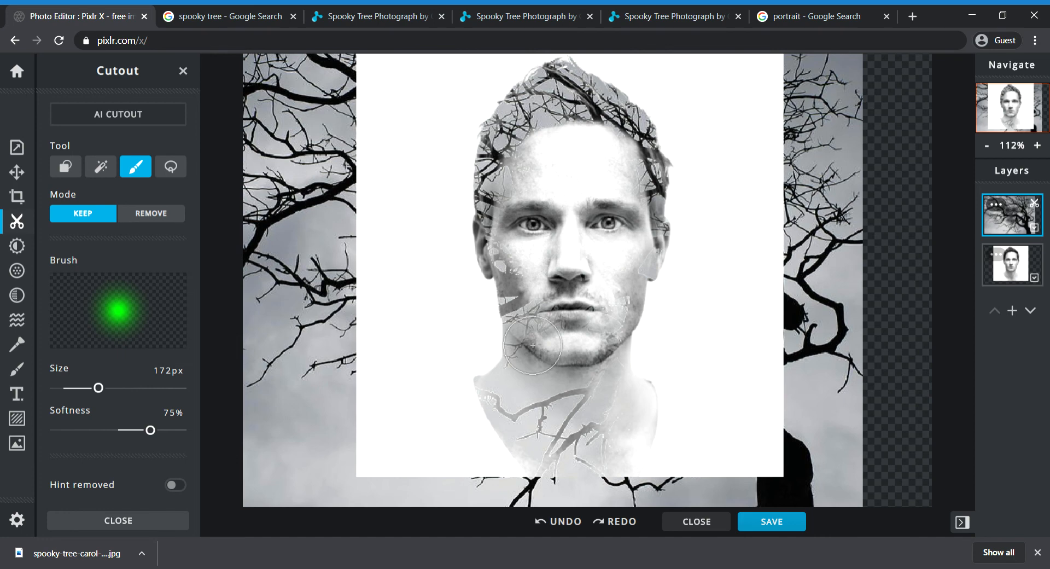
pyautogui.moveTo(498, 383)
pyautogui.mouseDown()
pyautogui.moveTo(569, 405)
pyautogui.moveTo(568, 435)
pyautogui.moveTo(615, 428)
pyautogui.mouseUp()
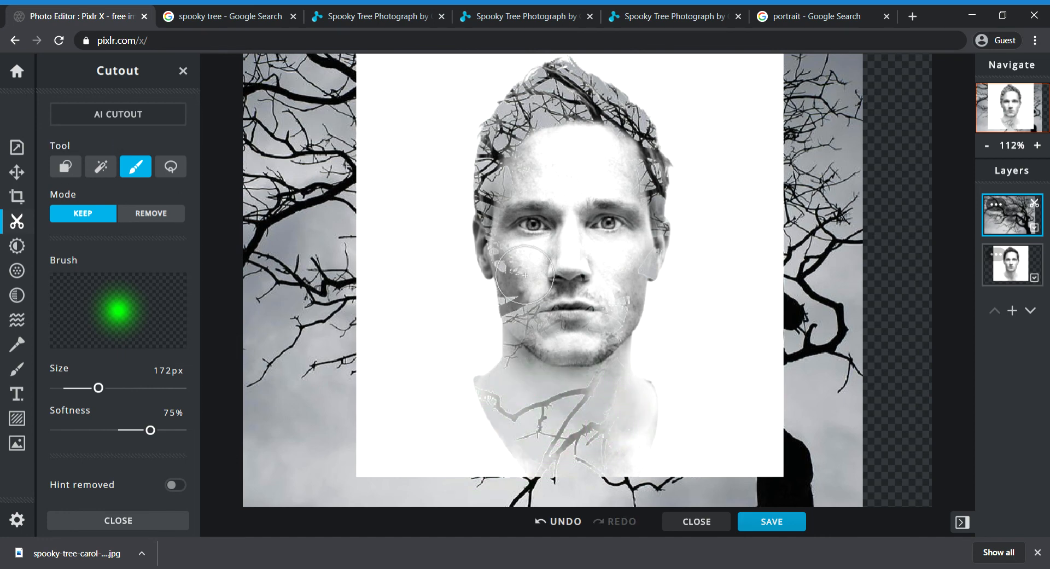
pyautogui.moveTo(532, 270); pyautogui.dragTo(575, 274)
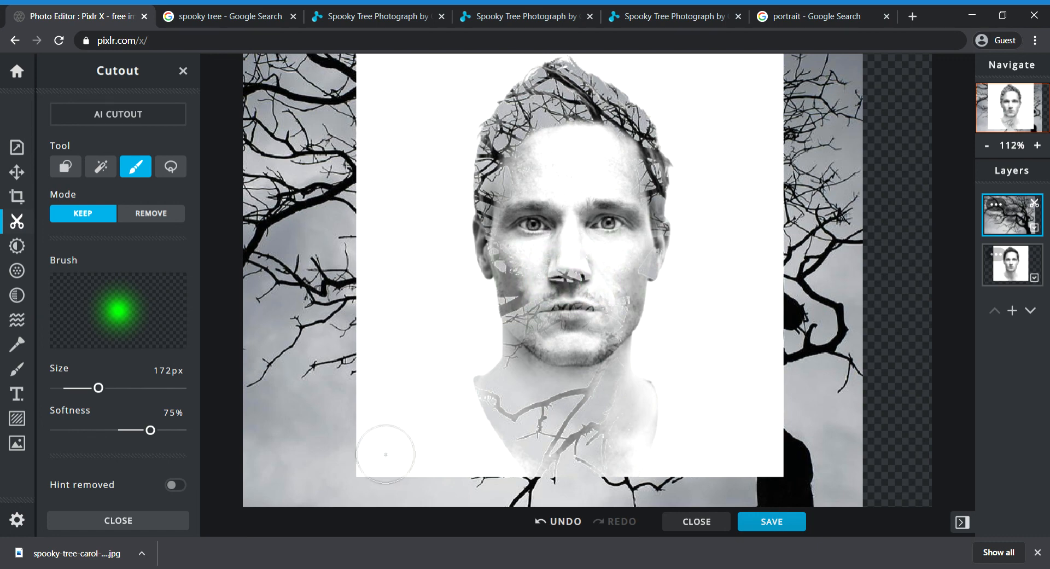
# Step: Return the cutout brush to Remove mode and brush the tree away from the nose, mouth, cheek and chin
pyautogui.click(158, 213)
pyautogui.moveTo(585, 276)
pyautogui.mouseDown()
pyautogui.moveTo(558, 287)
pyautogui.moveTo(585, 331)
pyautogui.moveTo(552, 328)
pyautogui.moveTo(517, 306)
pyautogui.mouseUp()
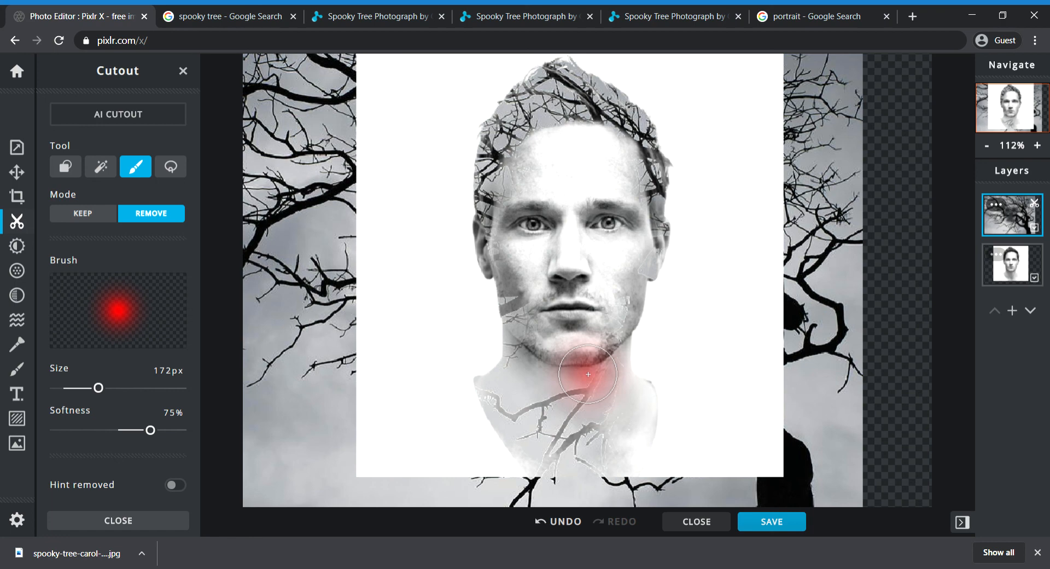
pyautogui.moveTo(574, 358); pyautogui.dragTo(592, 373)
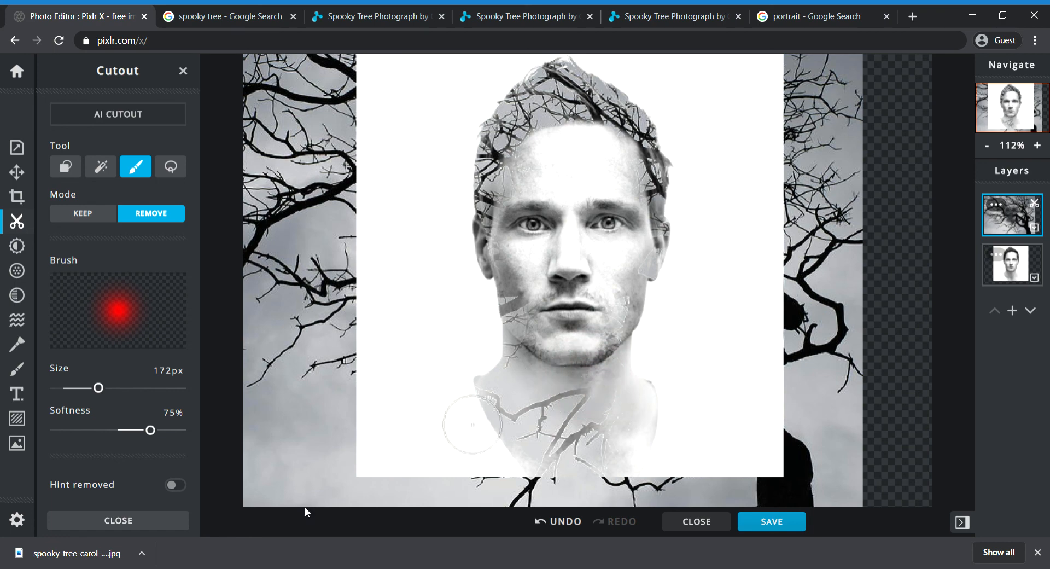
# Step: Crop the canvas to the portrait's white square, about 545 × 550 px, and open the image properties
pyautogui.click(19, 198)
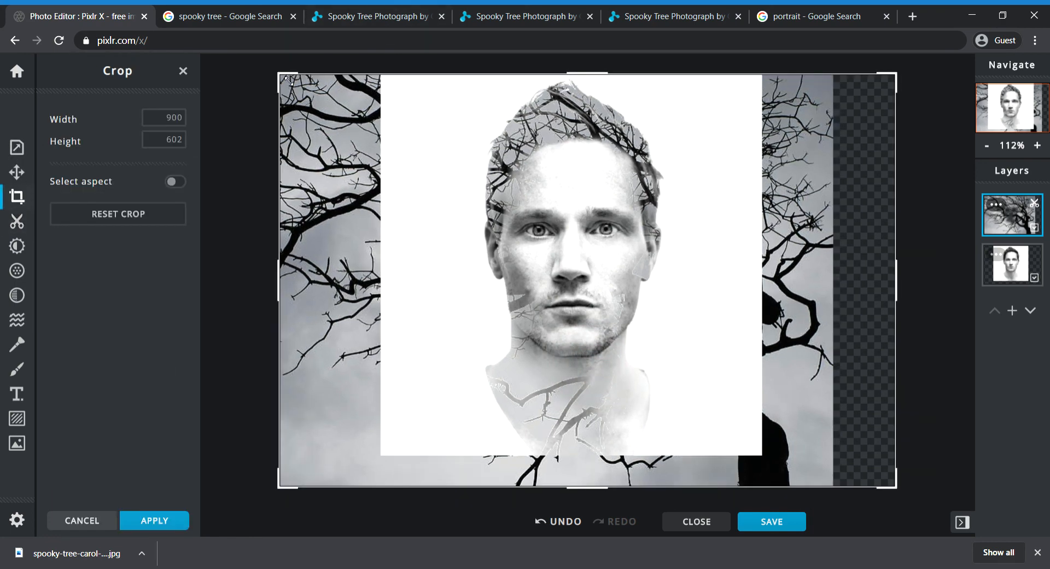
pyautogui.moveTo(283, 78); pyautogui.dragTo(388, 80)
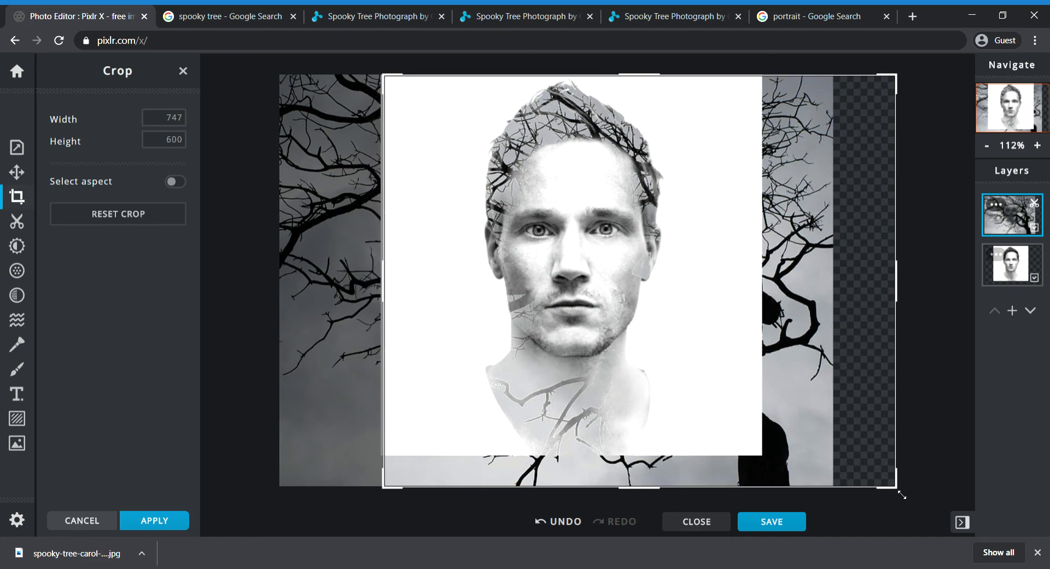
pyautogui.moveTo(900, 490); pyautogui.dragTo(763, 455)
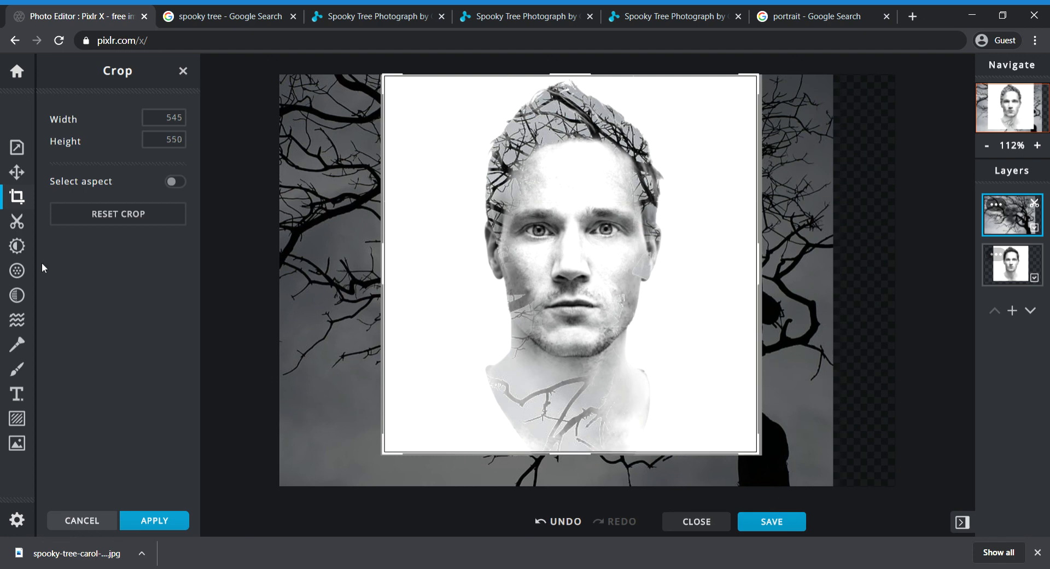
pyautogui.click(17, 246)
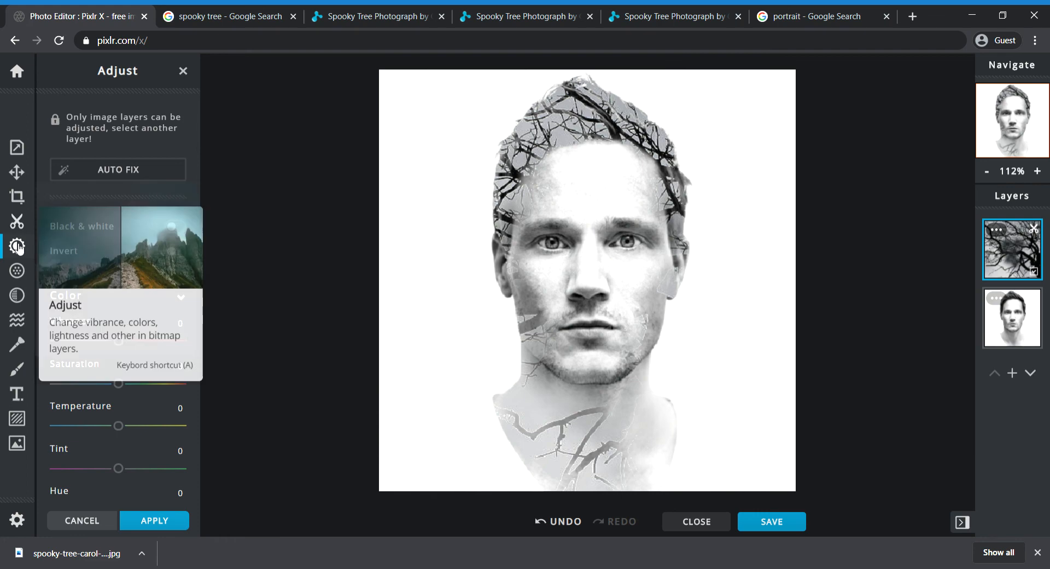
pyautogui.click(17, 149)
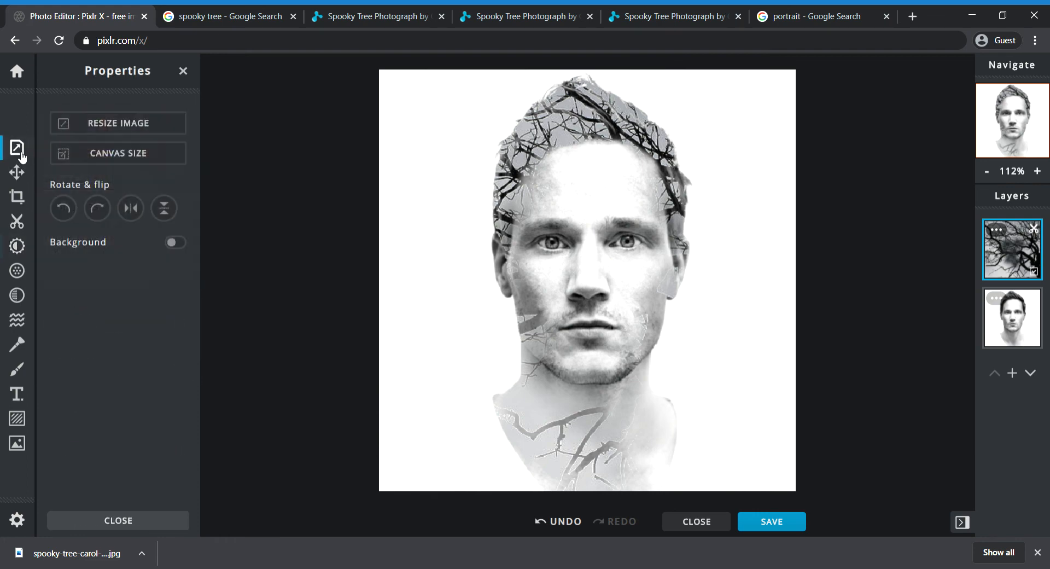